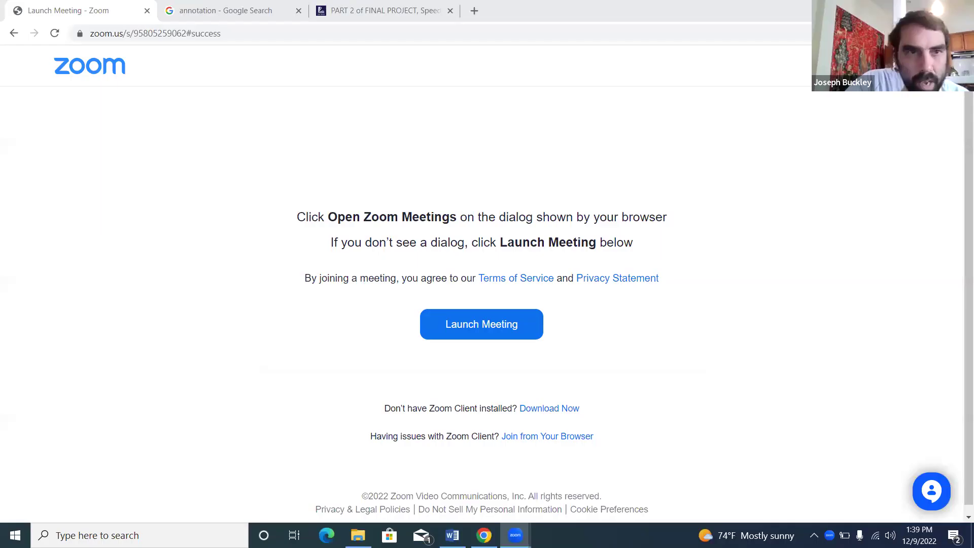
Return to the 'annotation' Google results tab and reselect the search term, dismissing the suggestions.
{"action": "left_click", "coordinate": [209, 12]}
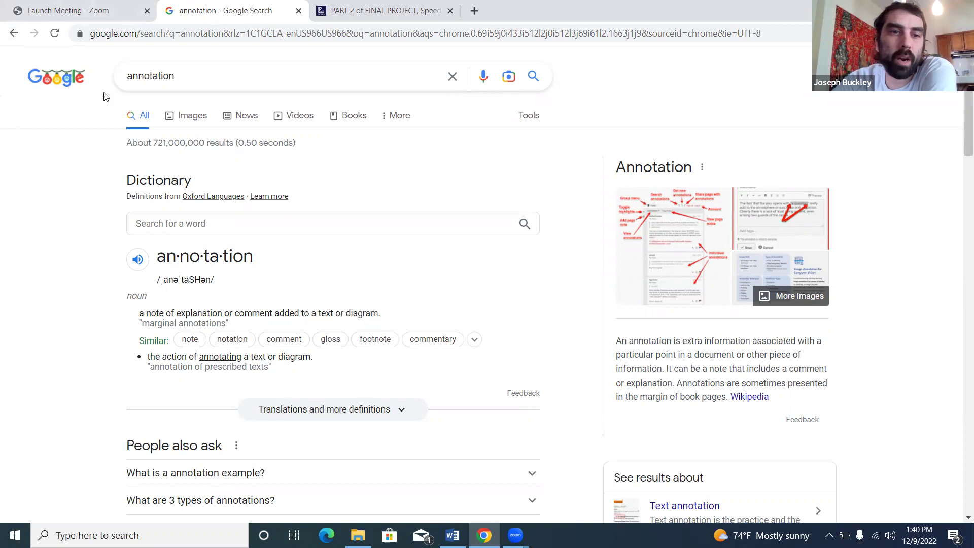
{"action": "double_click", "coordinate": [194, 78]}
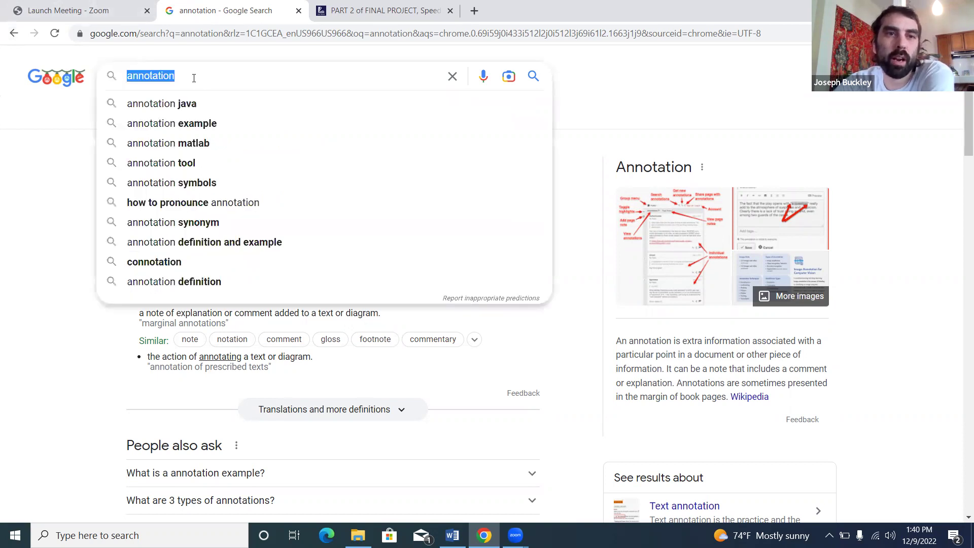
{"action": "double_click", "coordinate": [200, 33]}
{"action": "double_click", "coordinate": [200, 34]}
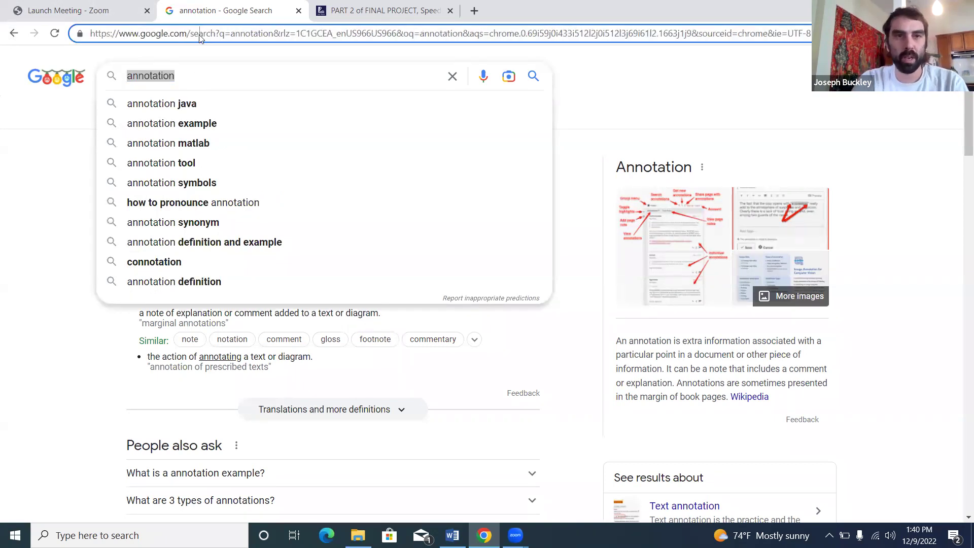
{"action": "left_click", "coordinate": [267, 63]}
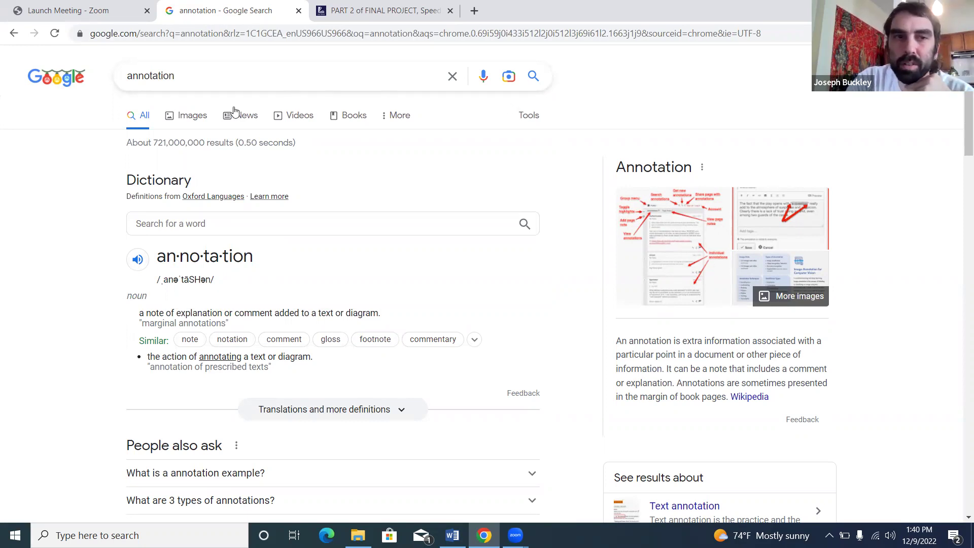
View Google image results for 'annotation', then return to The Stolen Farthing essay in SpeedGrader.
{"action": "left_click", "coordinate": [208, 118]}
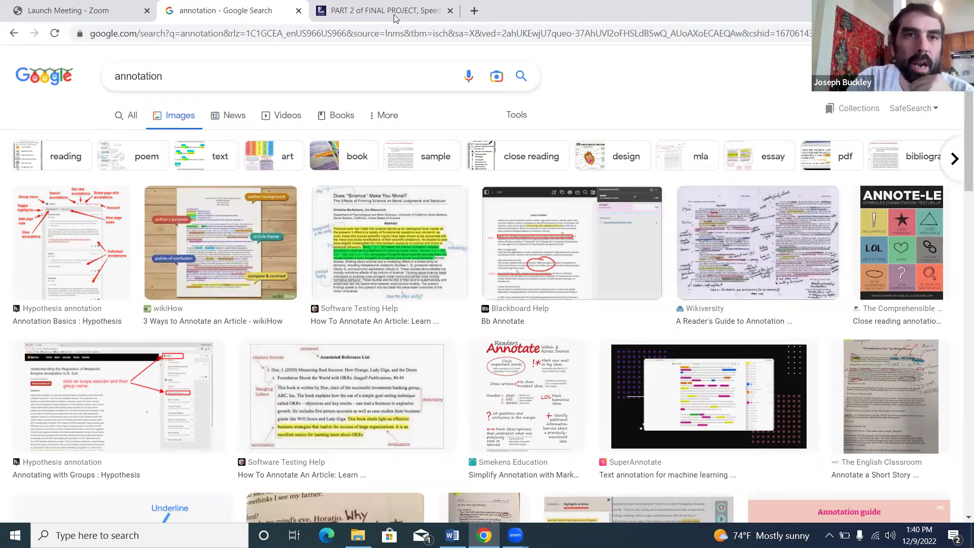
{"action": "left_click", "coordinate": [362, 10]}
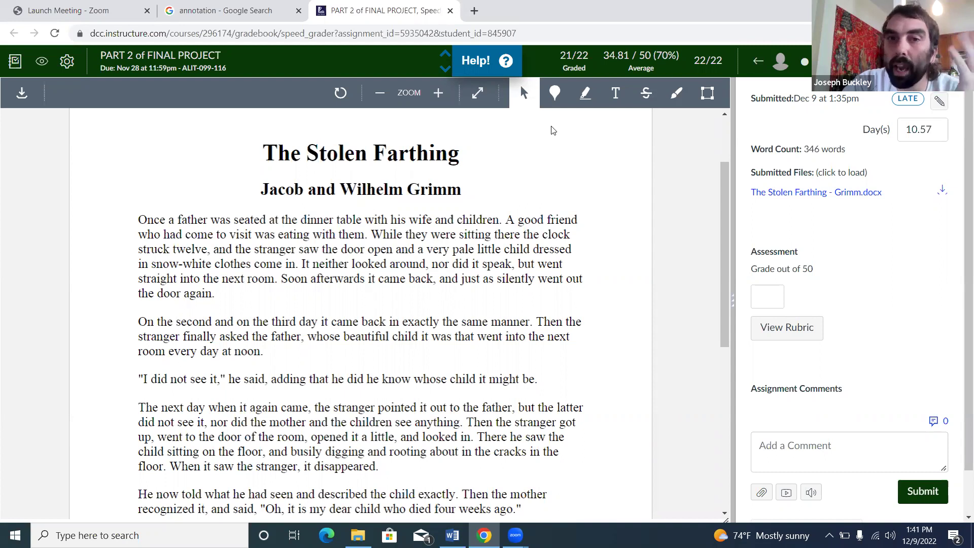
{"action": "left_click", "coordinate": [522, 87]}
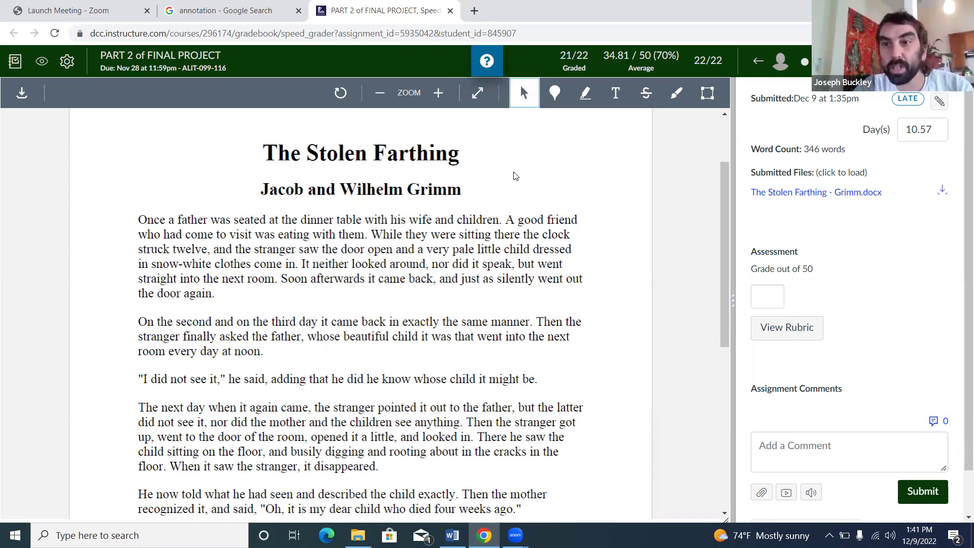
{"action": "left_click_drag", "start_coordinate": [130, 221], "coordinate": [223, 296]}
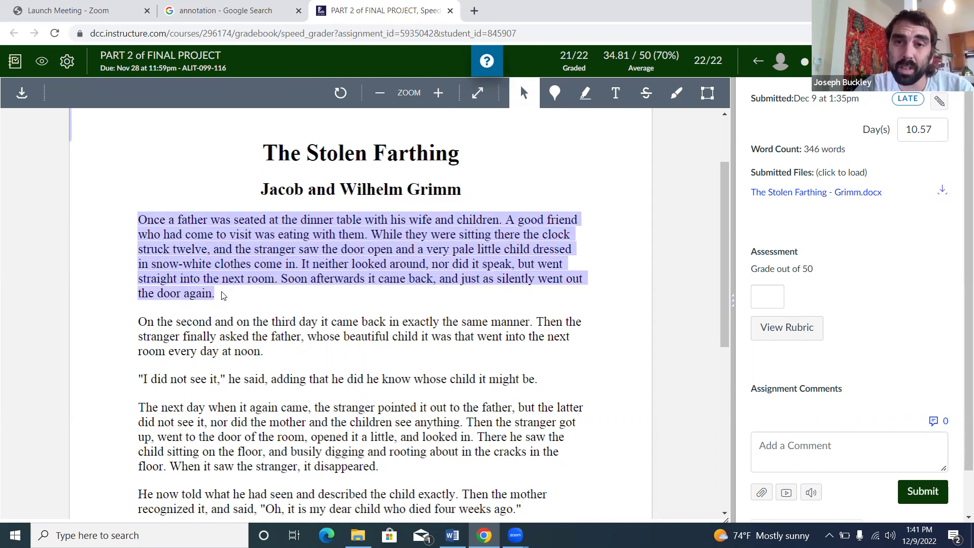
{"action": "left_click", "coordinate": [560, 93]}
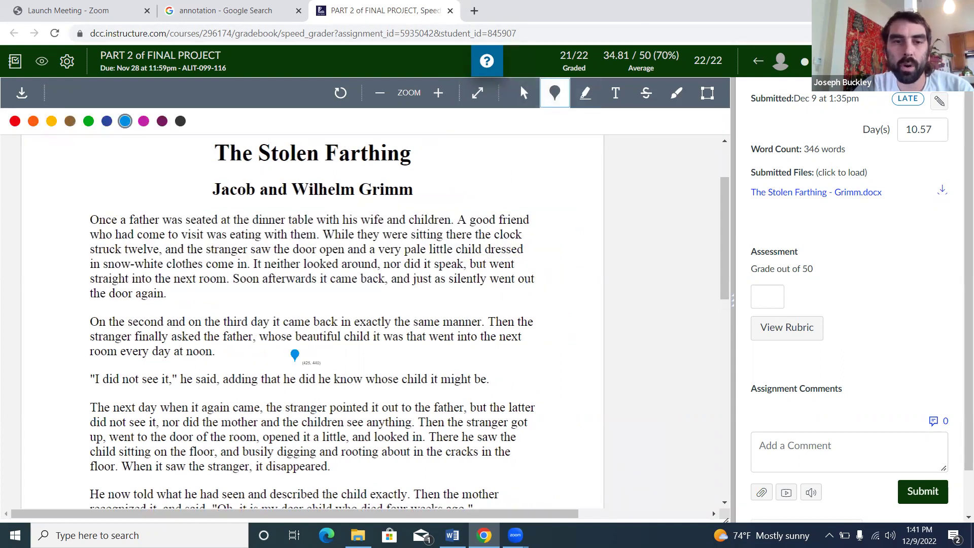
{"action": "left_click", "coordinate": [524, 93]}
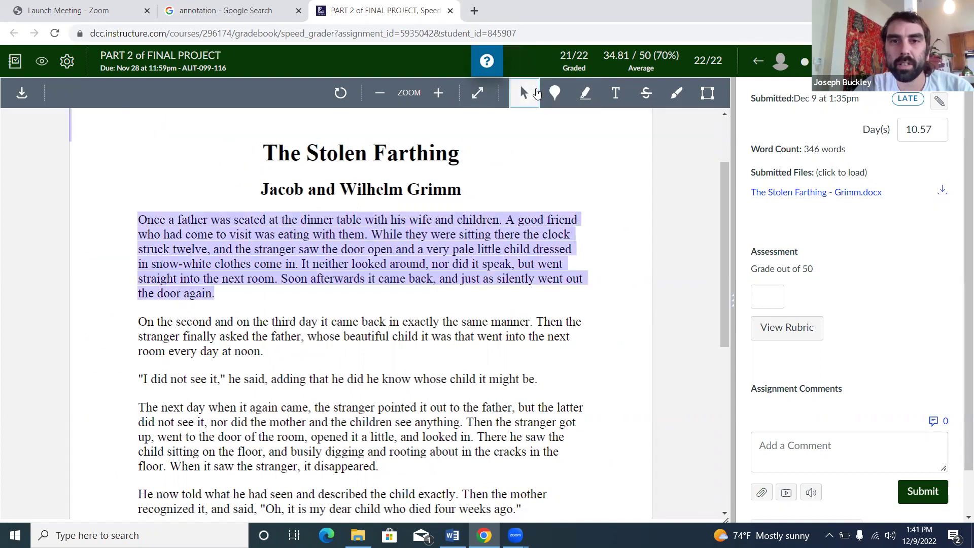
{"action": "left_click", "coordinate": [585, 93]}
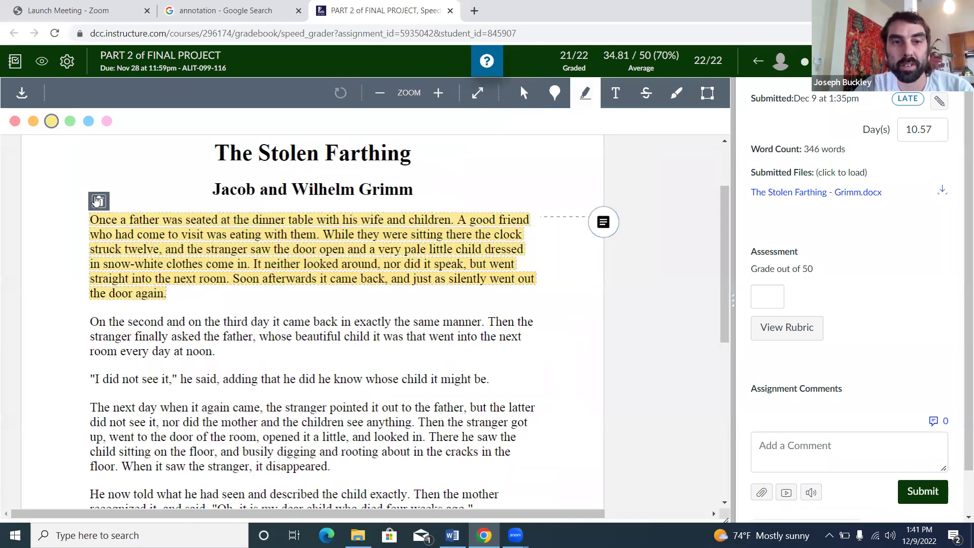
{"action": "left_click", "coordinate": [99, 201]}
{"action": "left_click", "coordinate": [299, 188]}
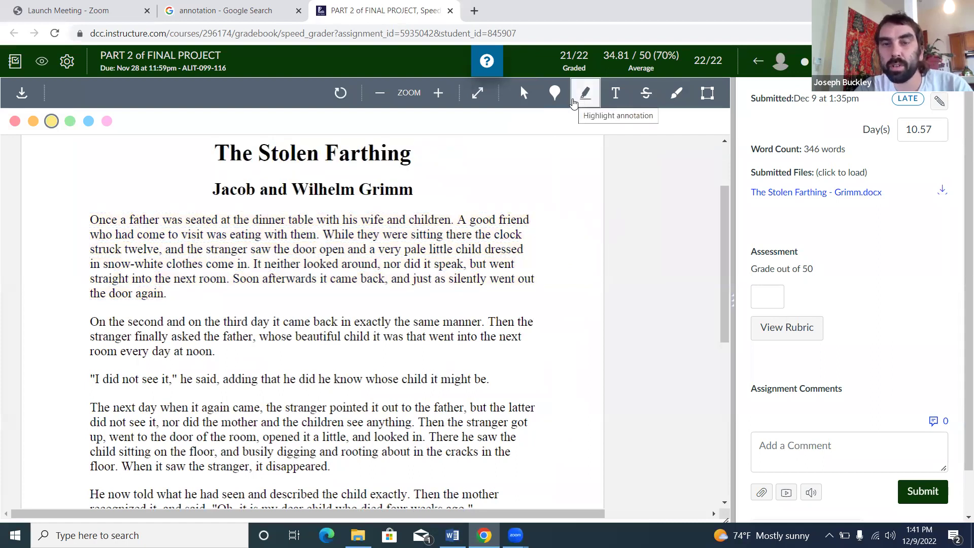
Pin a point comment right after the essay title reading 'what the heck is a farthing'.
{"action": "left_click", "coordinate": [563, 99]}
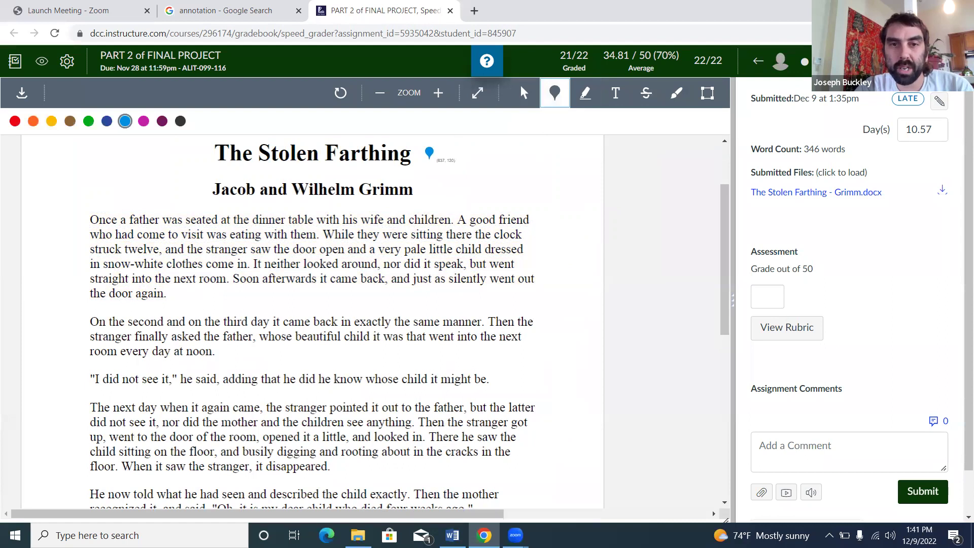
{"action": "left_click", "coordinate": [423, 157]}
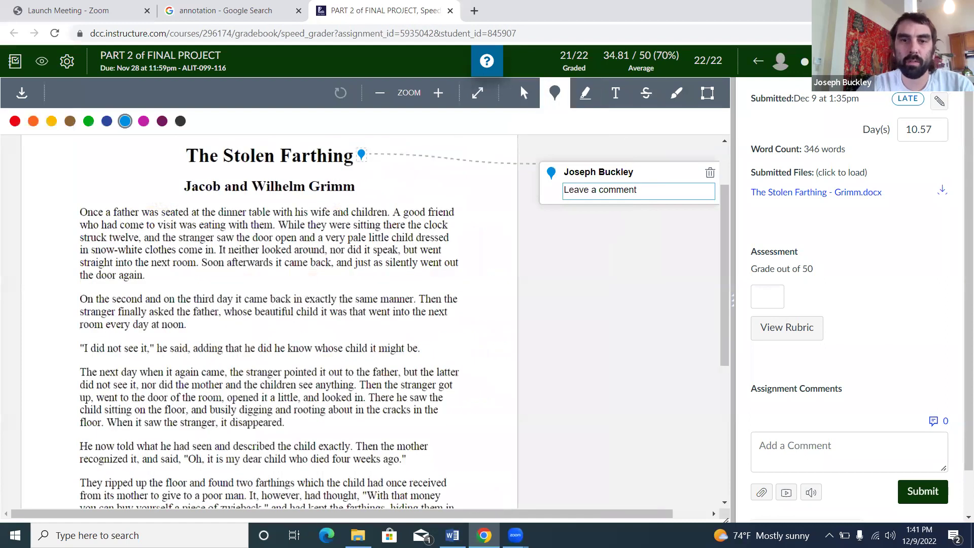
{"action": "type", "text": "wha"}
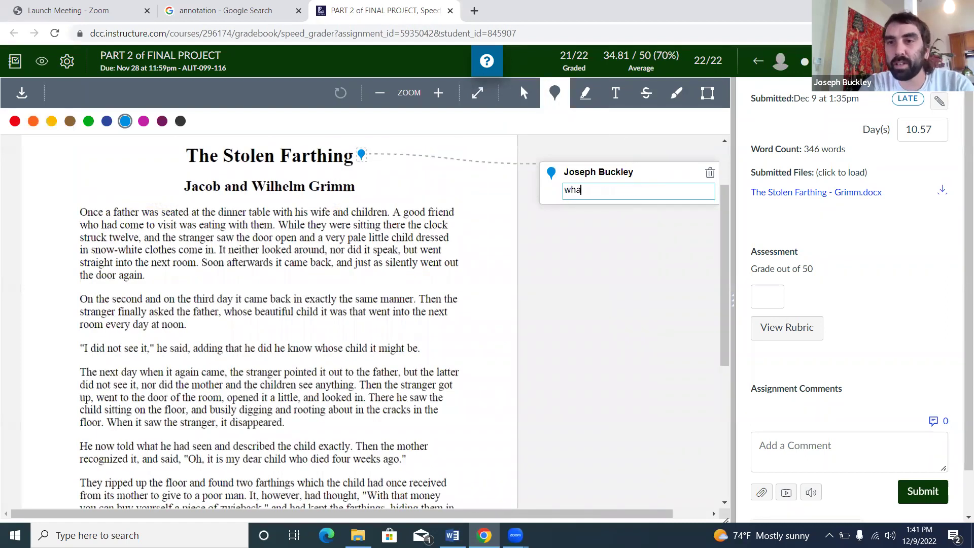
{"action": "type", "text": "t the heck is a "}
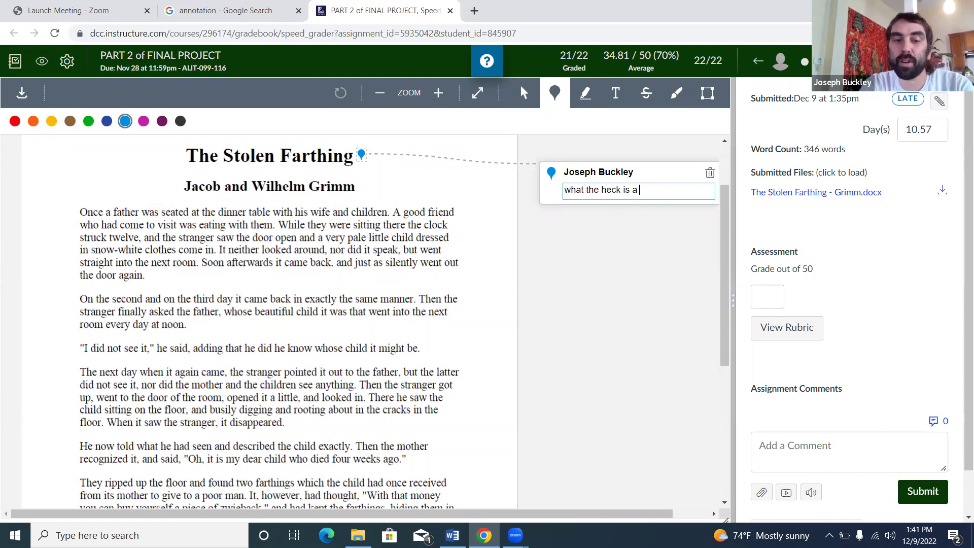
{"action": "type", "text": "farthing"}
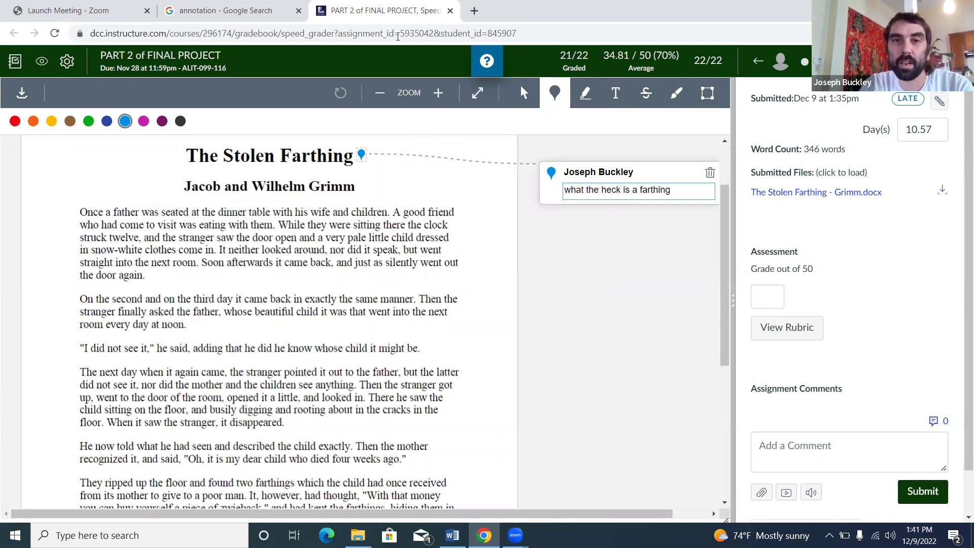
Search Google for 'farthing' in a new tab, then go back to the SpeedGrader essay.
{"action": "left_click", "coordinate": [474, 11]}
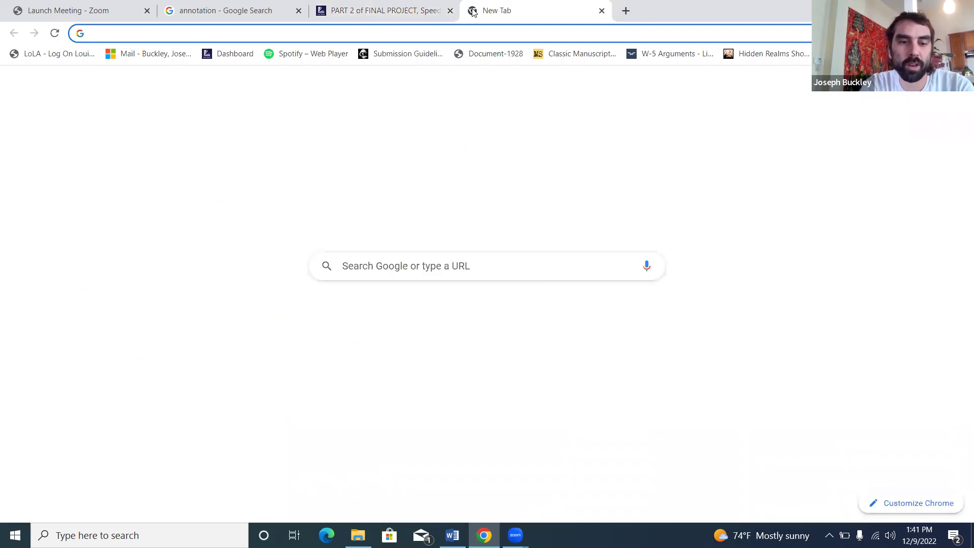
{"action": "type", "text": "farthing"}
{"action": "key", "text": "Return"}
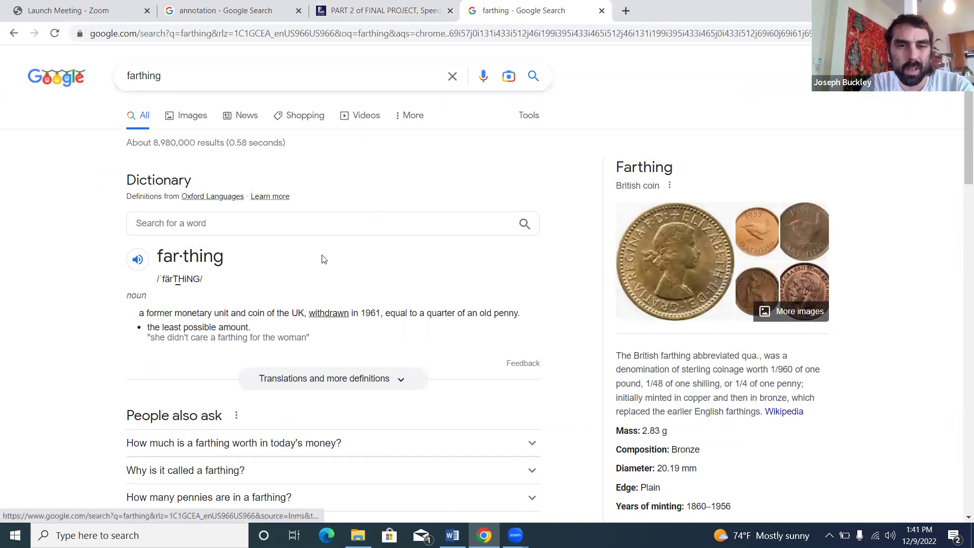
{"action": "left_click", "coordinate": [426, 5]}
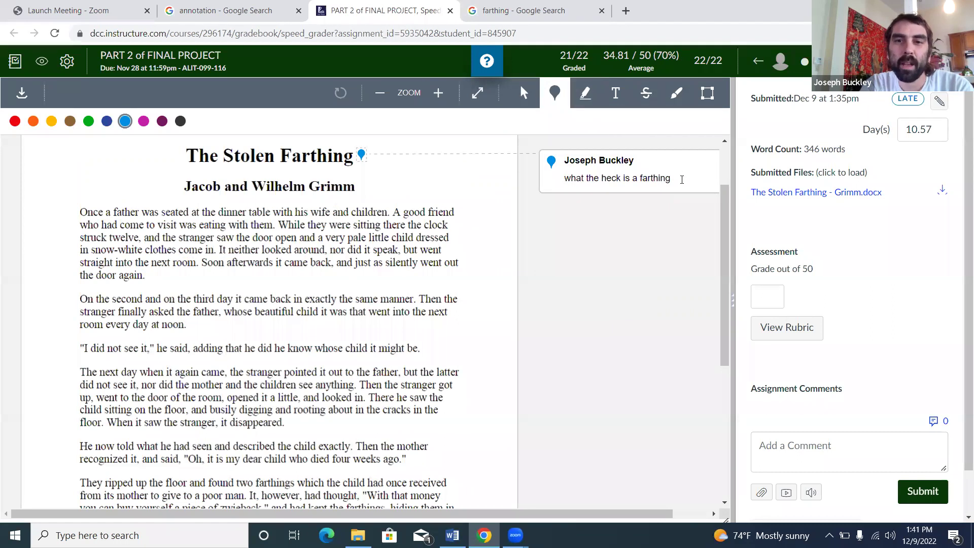
Add a '?' to the end of the title pin's farthing comment and save it.
{"action": "left_click", "coordinate": [682, 179]}
{"action": "type", "text": "?"}
{"action": "key", "text": "Return"}
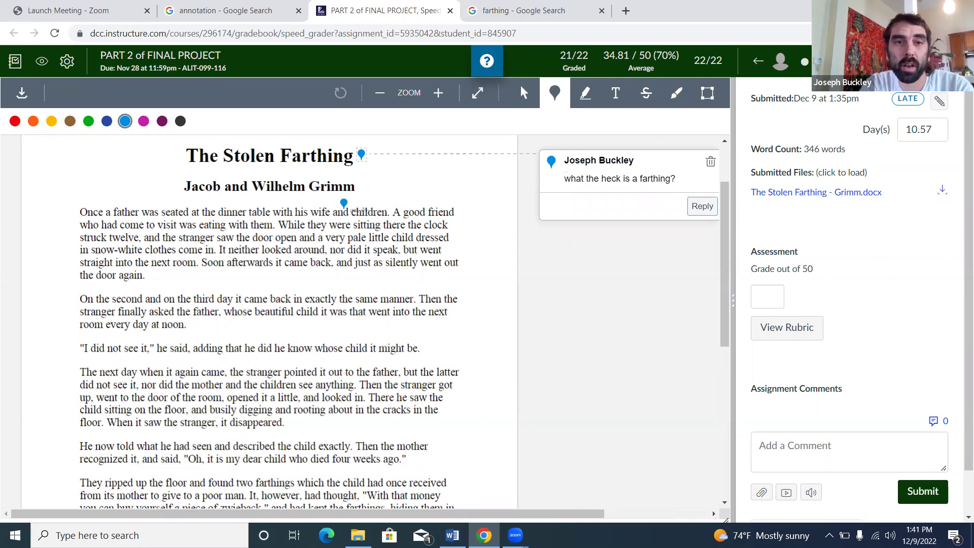
Comment 'Oh I know these guys have some weird and dark stories. so...hell yeah!' on the authors' pin.
{"action": "left_click", "coordinate": [359, 179]}
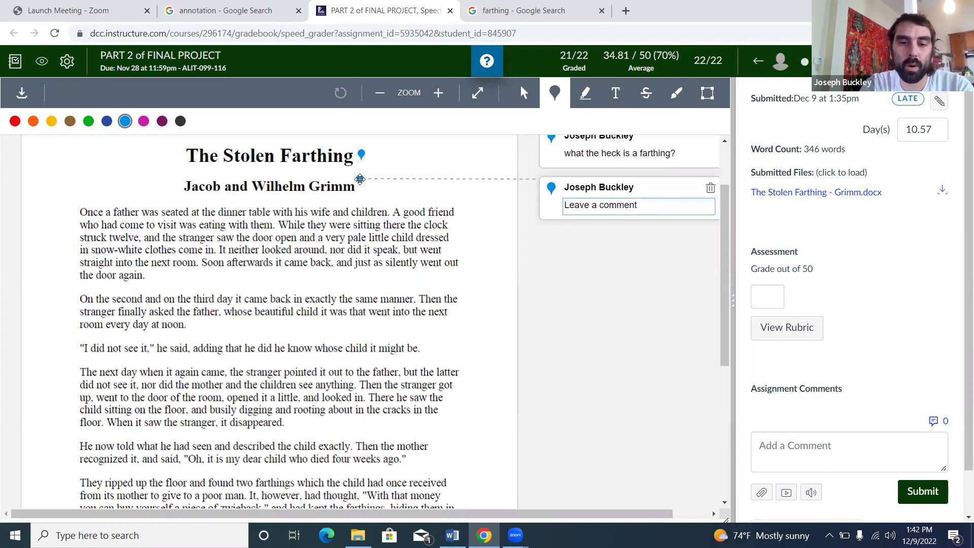
{"action": "type", "text": "Oh I know thes"}
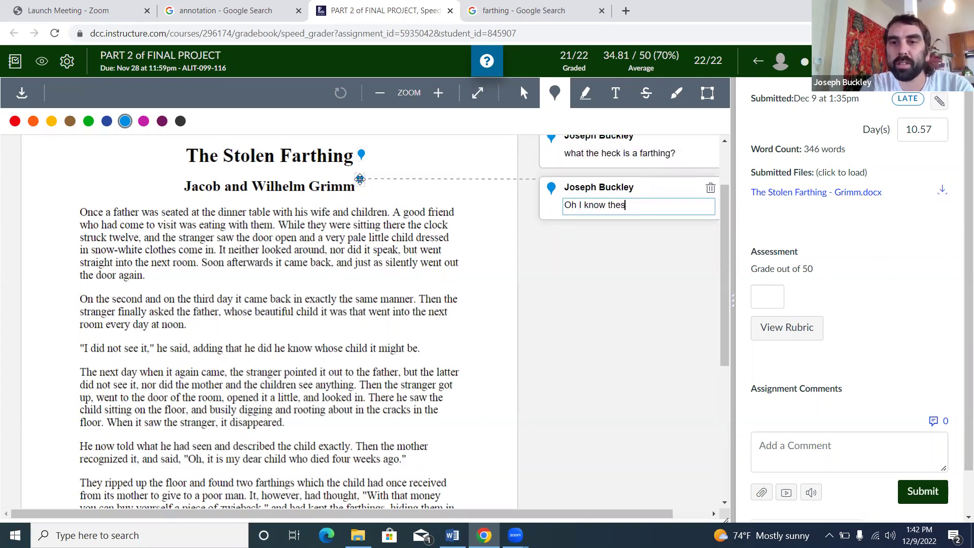
{"action": "type", "text": "e guys have some"}
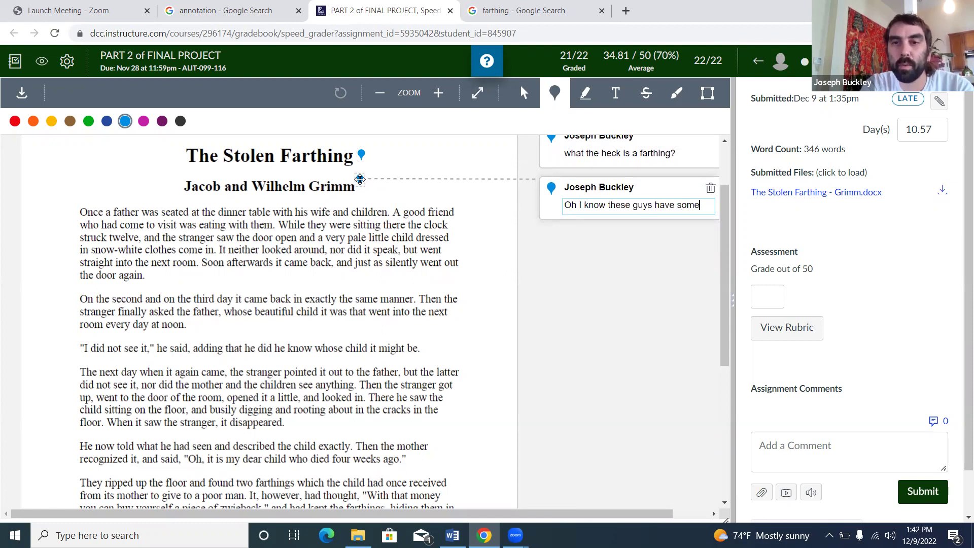
{"action": "type", "text": " weird and da"}
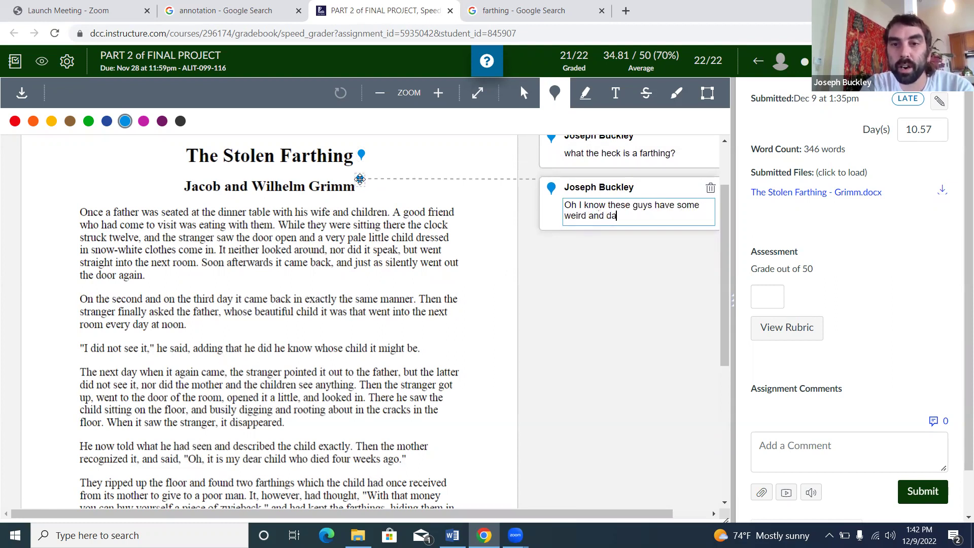
{"action": "type", "text": "rk stories"}
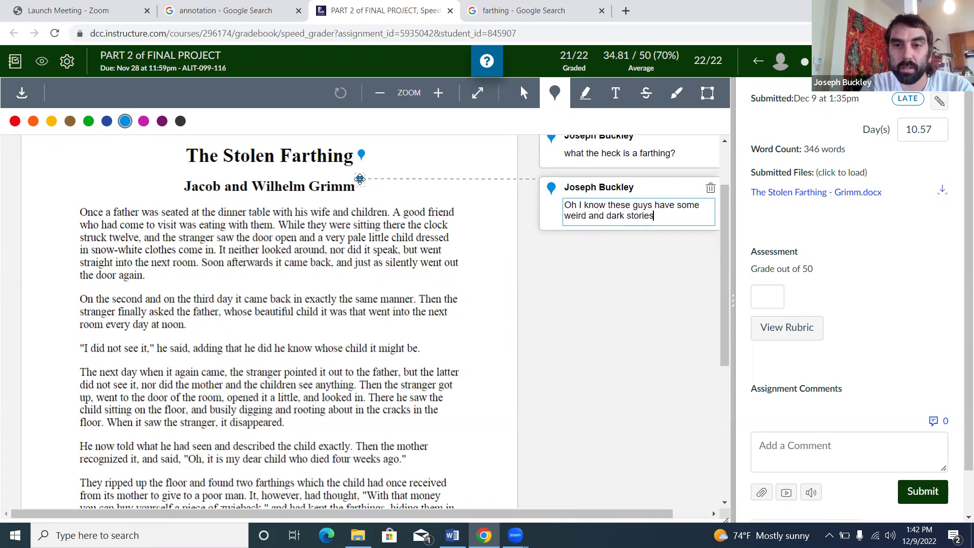
{"action": "type", "text": ". so...hell yeah!"}
{"action": "key", "text": "Return"}
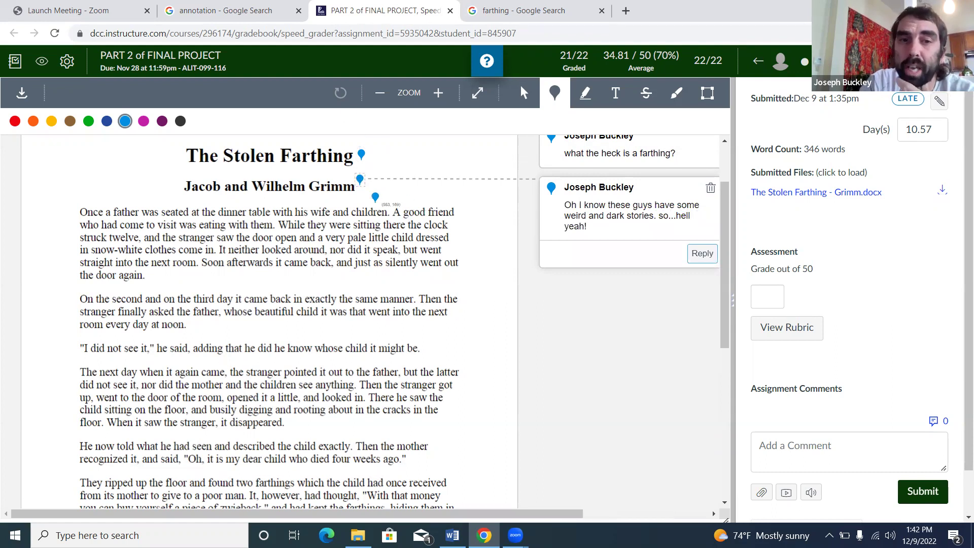
{"action": "left_click", "coordinate": [419, 195]}
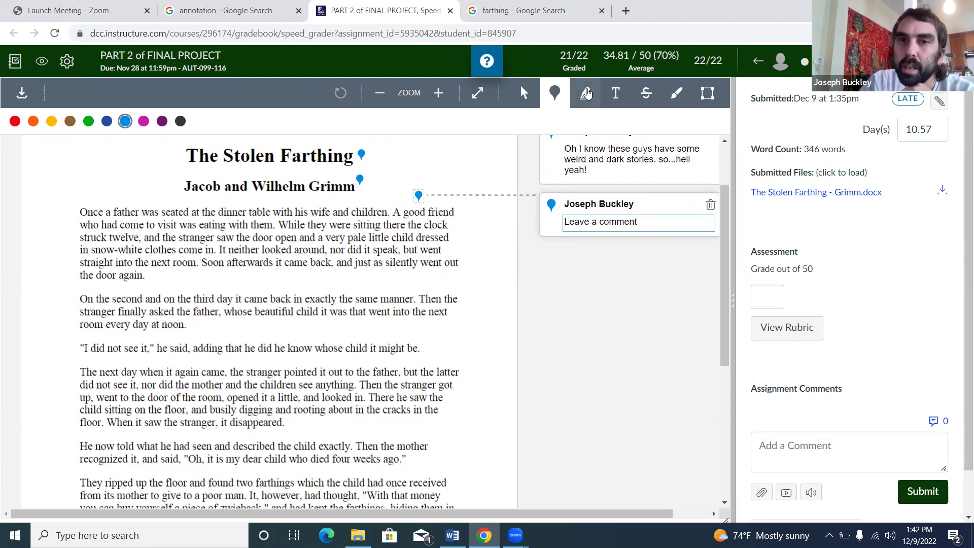
Highlight the opening lines of paragraph one in green, and try a strikethrough on paragraph two.
{"action": "left_click", "coordinate": [586, 93]}
{"action": "left_click_drag", "start_coordinate": [80, 212], "coordinate": [183, 238]}
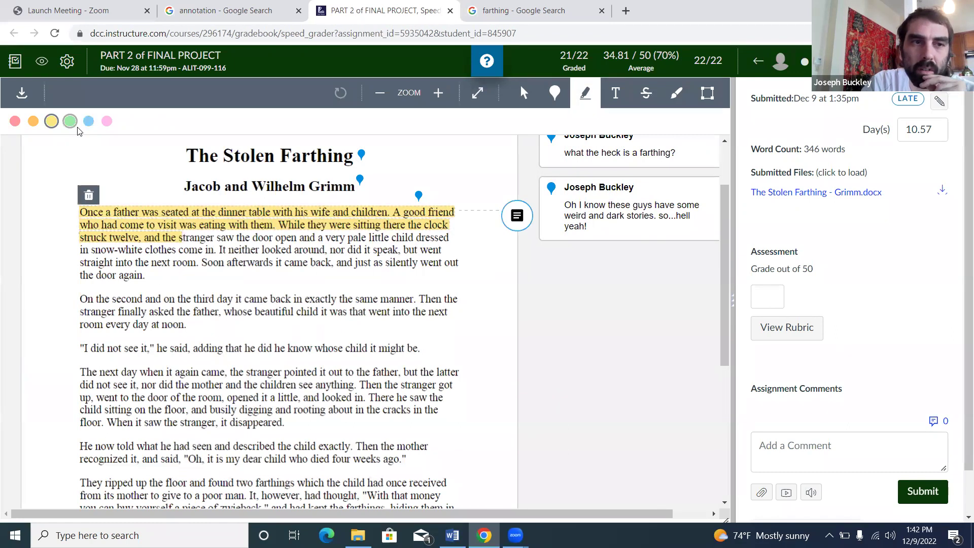
{"action": "left_click", "coordinate": [74, 125]}
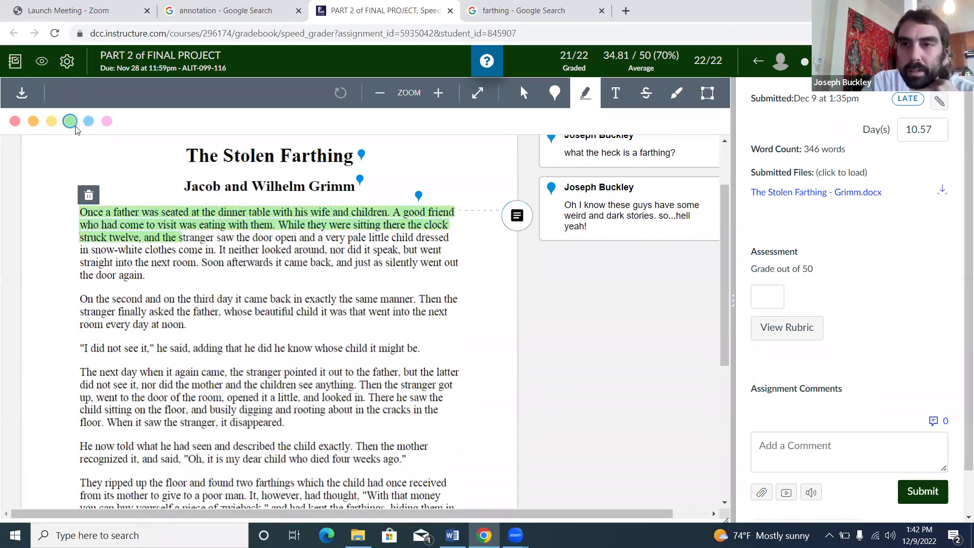
{"action": "left_click", "coordinate": [646, 102]}
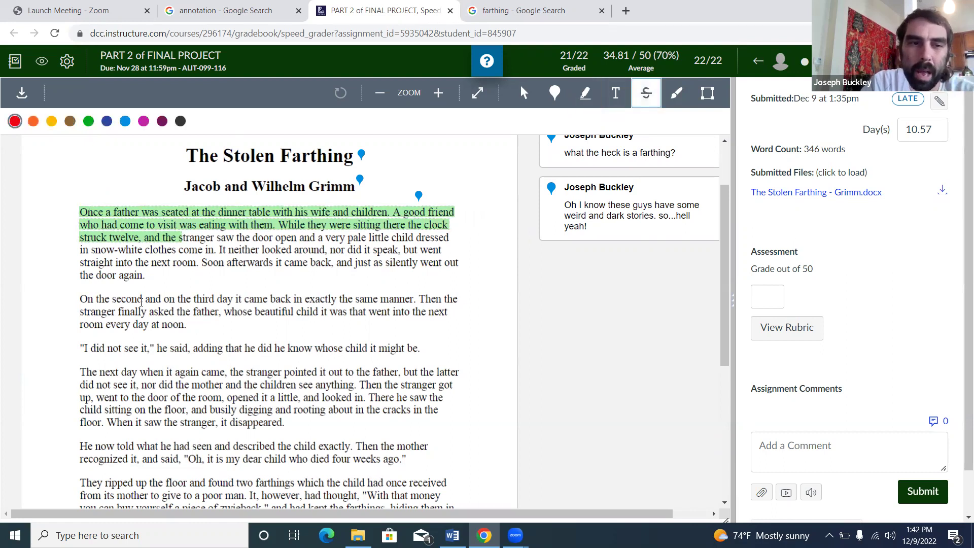
{"action": "mouse_move", "coordinate": [77, 299]}
{"action": "left_mouse_down"}
{"action": "mouse_move", "coordinate": [182, 314]}
{"action": "mouse_move", "coordinate": [79, 297]}
{"action": "mouse_move", "coordinate": [115, 293]}
{"action": "left_mouse_up"}
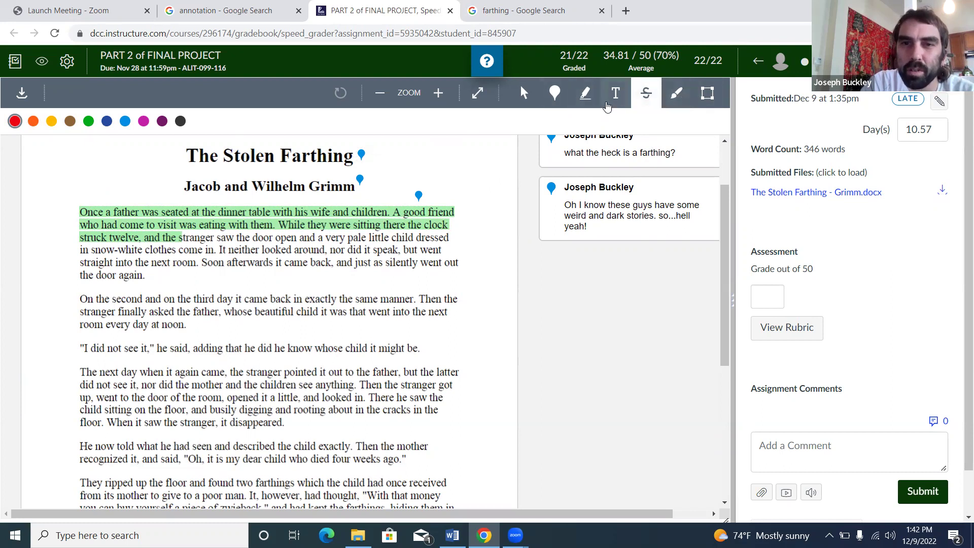
{"action": "left_click", "coordinate": [554, 93]}
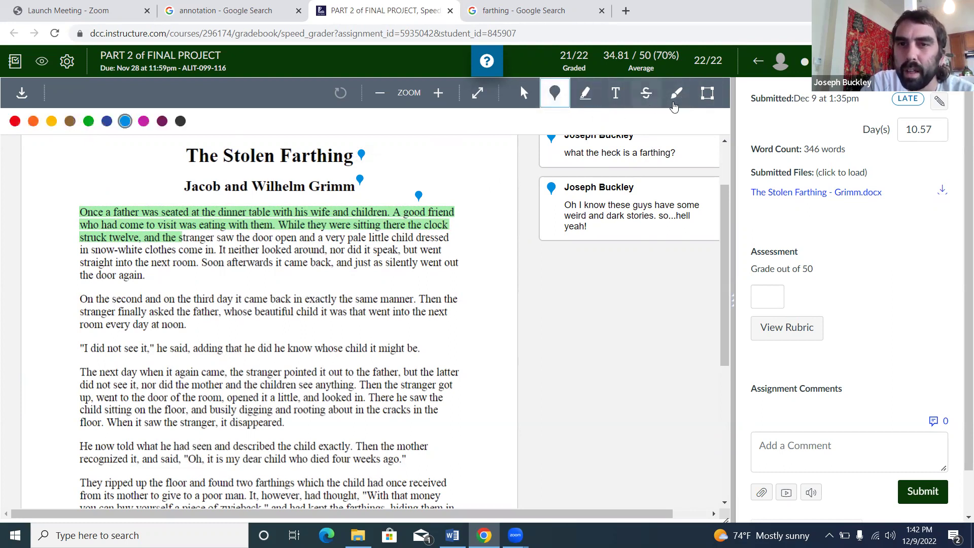
{"action": "left_click", "coordinate": [677, 93]}
{"action": "mouse_move", "coordinate": [240, 268]}
{"action": "left_mouse_down"}
{"action": "mouse_move", "coordinate": [109, 340]}
{"action": "mouse_move", "coordinate": [208, 269]}
{"action": "left_mouse_up"}
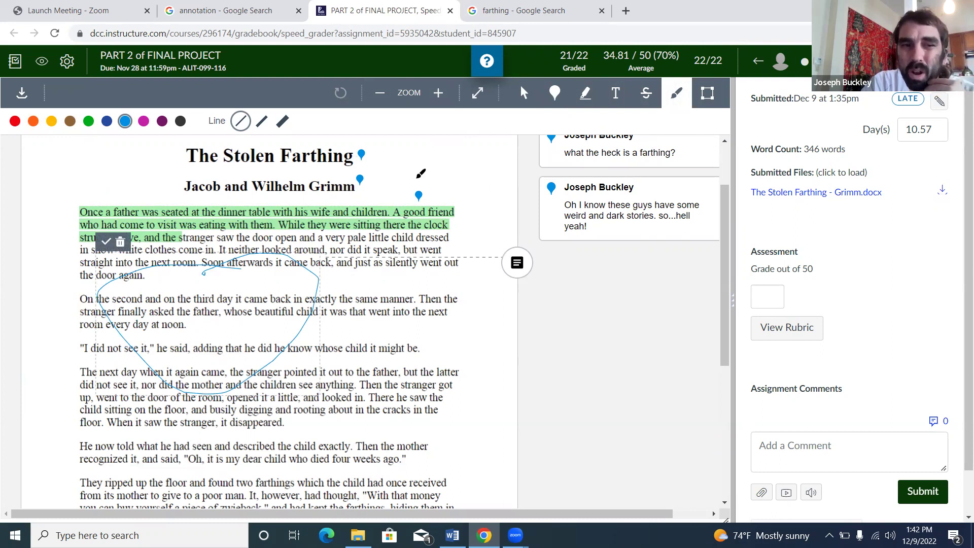
{"action": "left_click", "coordinate": [122, 242]}
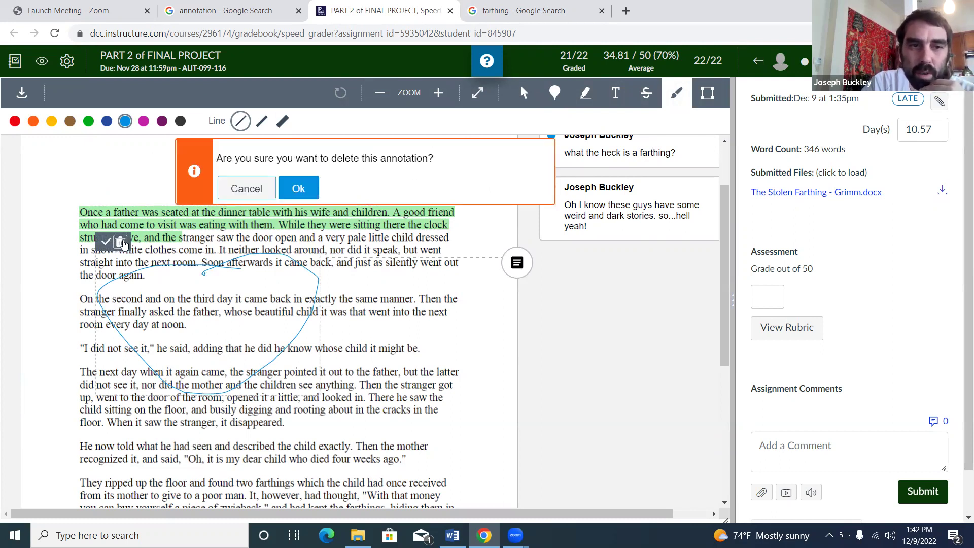
{"action": "left_click", "coordinate": [307, 197]}
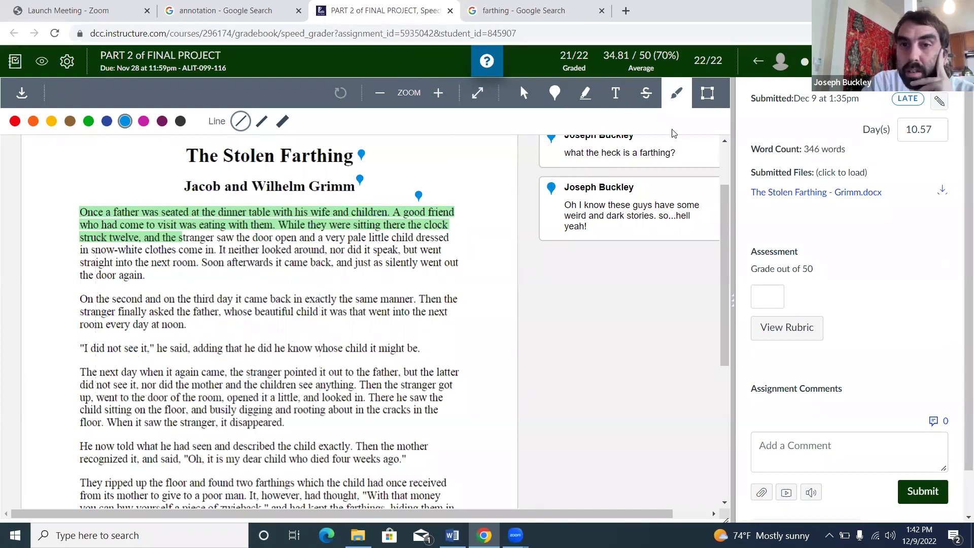
Delete the green highlight from the first paragraph's opening lines, confirming with Ok.
{"action": "left_click", "coordinate": [555, 94]}
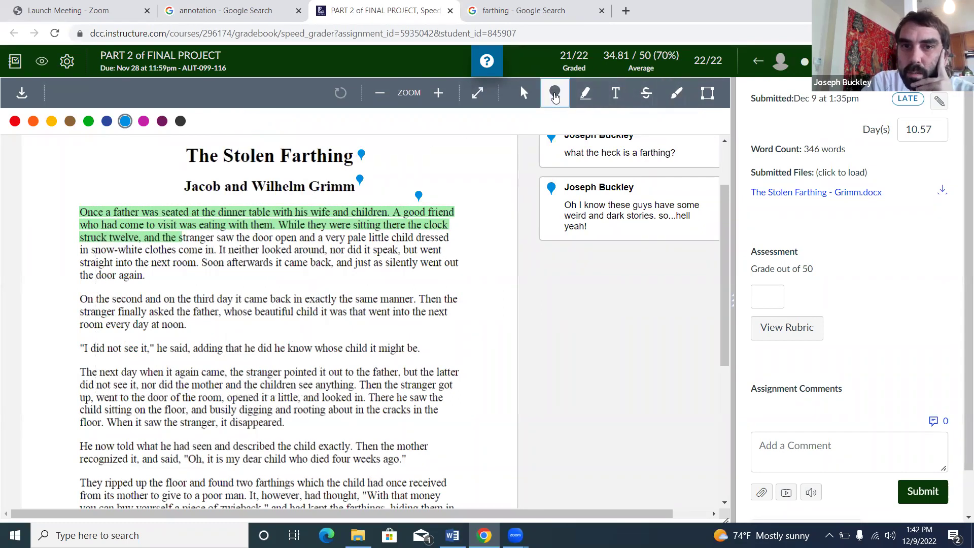
{"action": "left_click", "coordinate": [586, 93]}
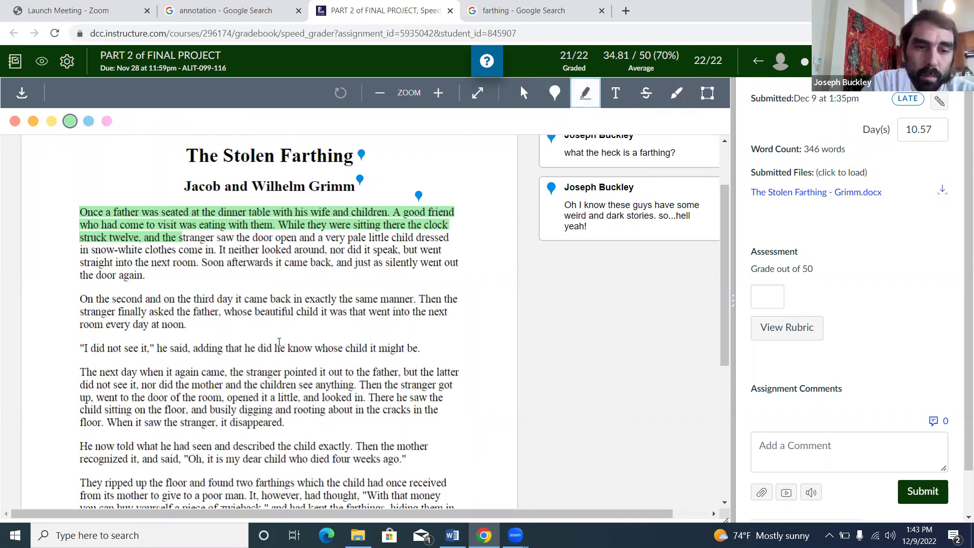
{"action": "scroll", "coordinate": [279, 342], "scroll_direction": "down", "scroll_amount": 2}
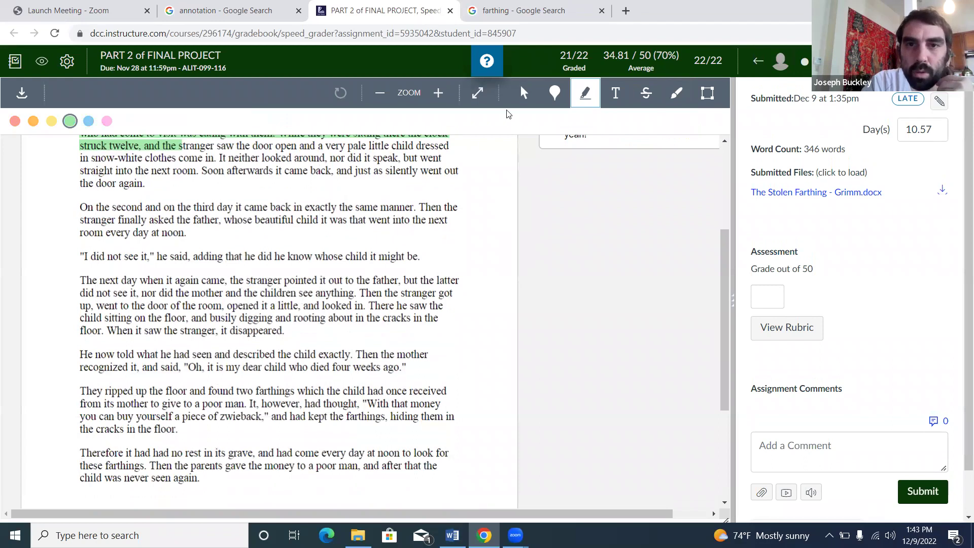
{"action": "left_click", "coordinate": [550, 99]}
{"action": "scroll", "coordinate": [402, 218], "scroll_direction": "up", "scroll_amount": 2}
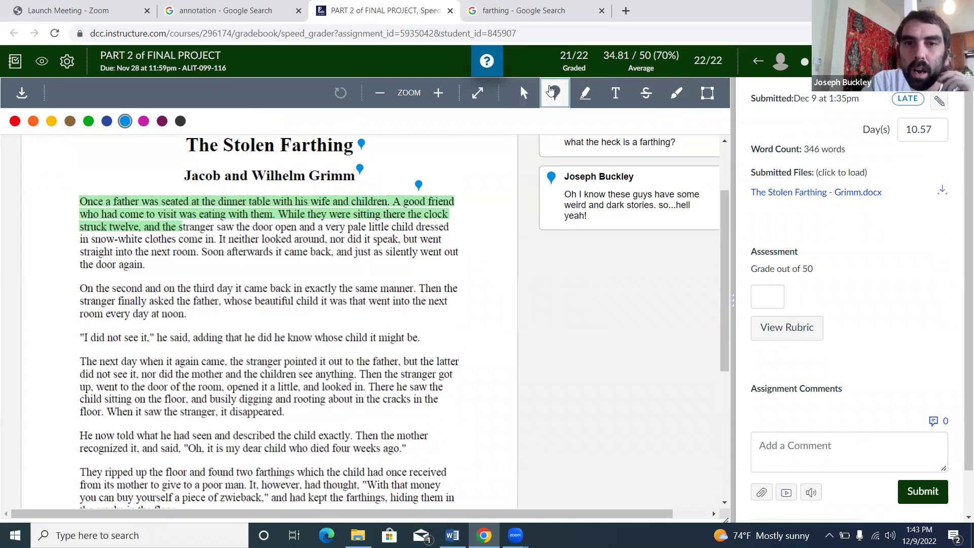
{"action": "left_click", "coordinate": [393, 201]}
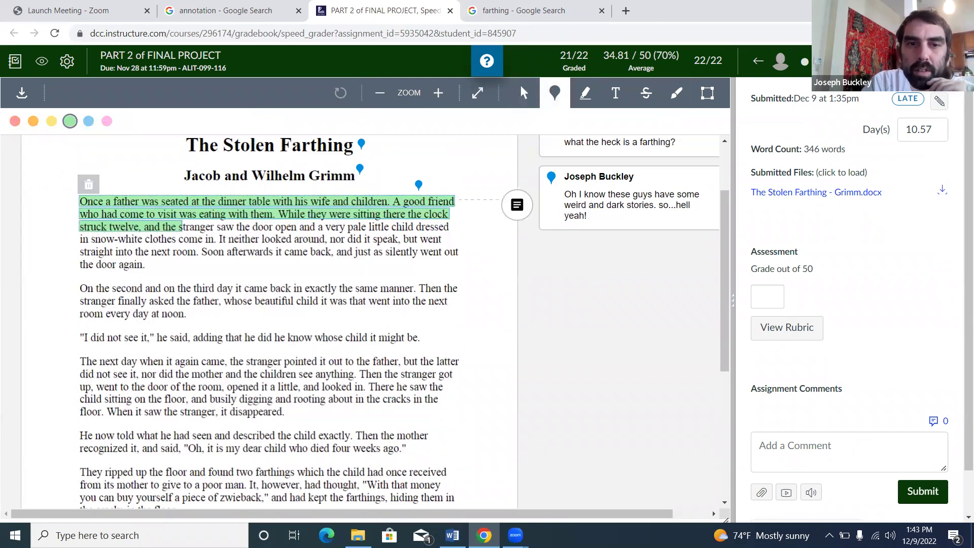
{"action": "left_click", "coordinate": [86, 186]}
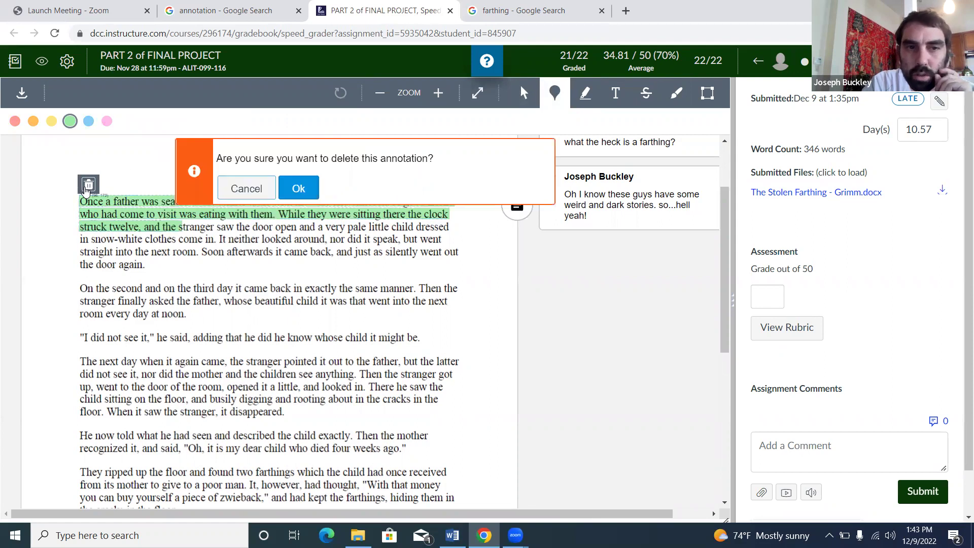
{"action": "left_click", "coordinate": [299, 187]}
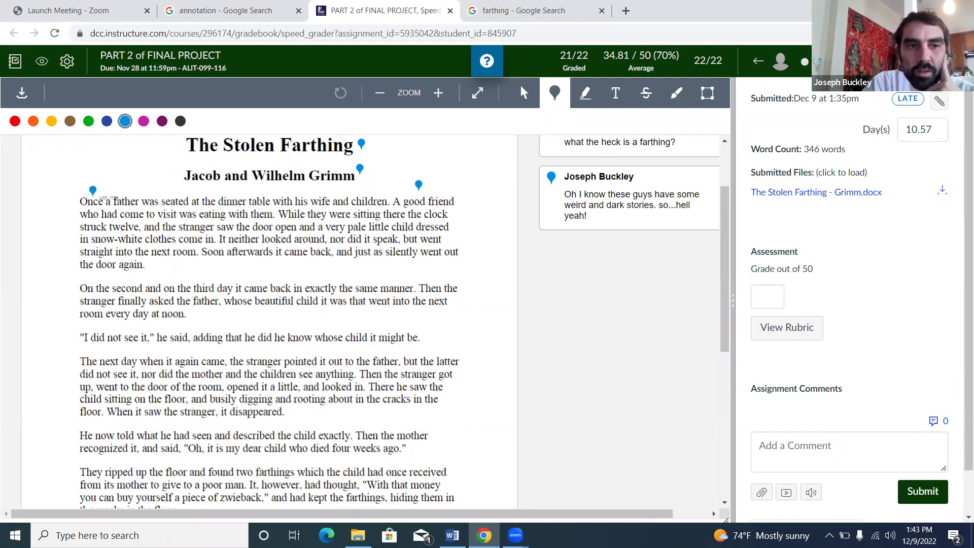
Place a pin above the first line with the comment 'okay'.
{"action": "left_click", "coordinate": [158, 189]}
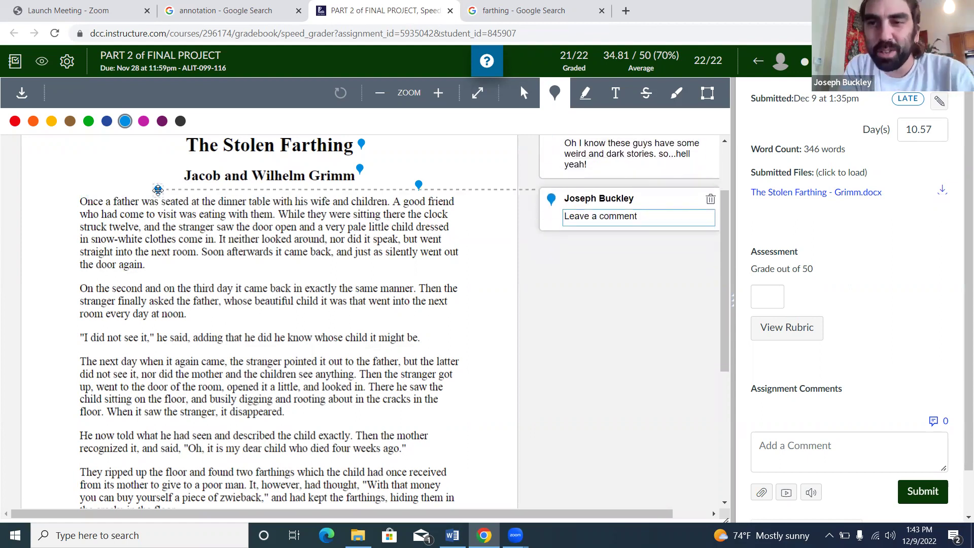
{"action": "type", "text": "okay"}
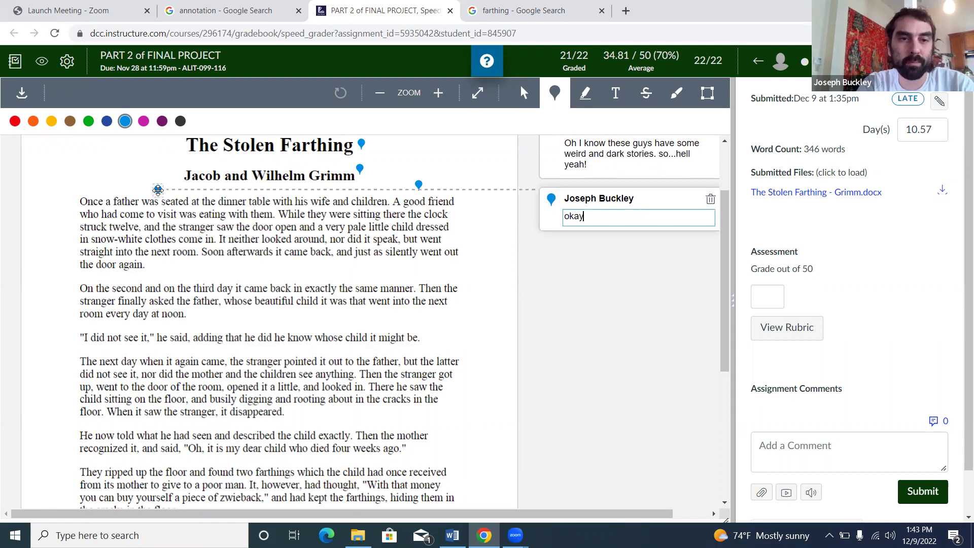
{"action": "key", "text": "Return"}
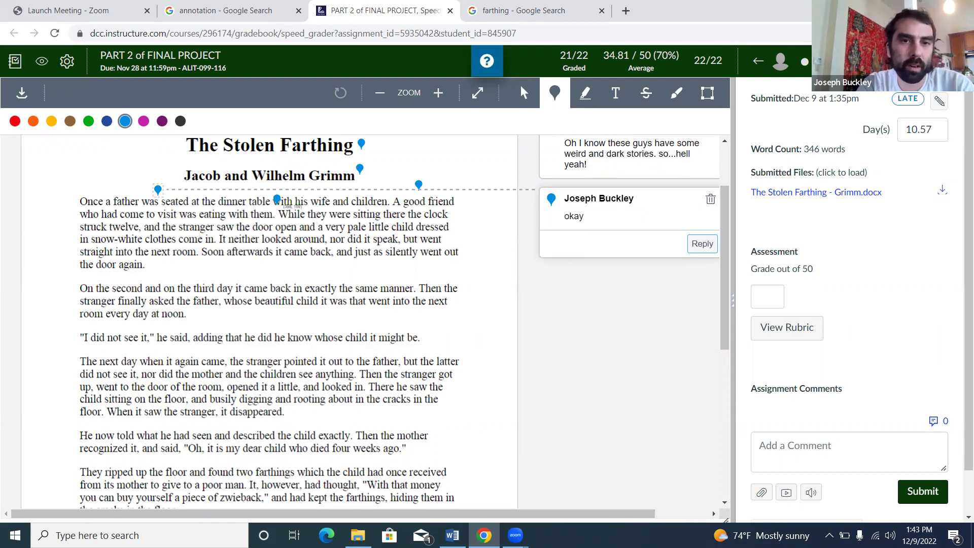
Highlight the pale-child clause green, commenting 'what's with all this white???' and 'but also, a ghost for sure a ghost. 100% a ghost'.
{"action": "left_click", "coordinate": [585, 93]}
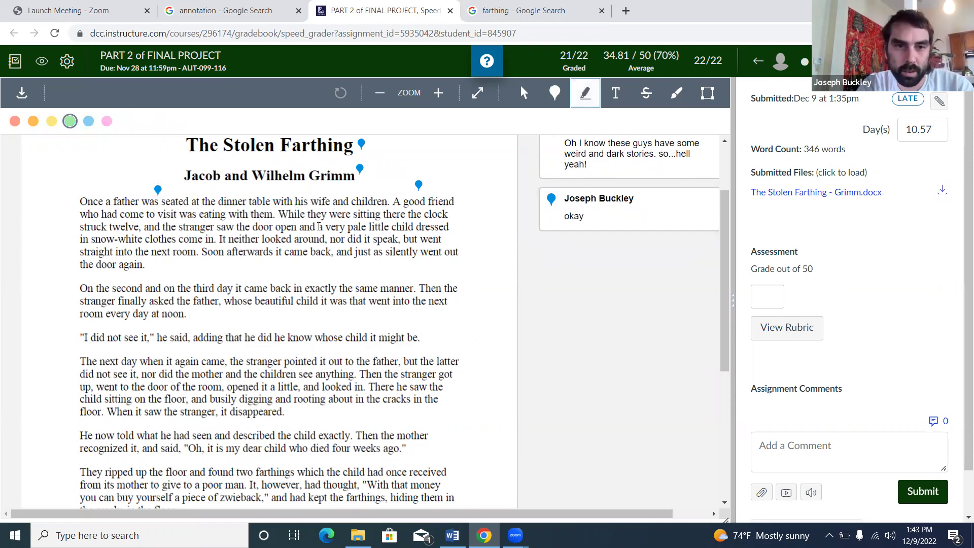
{"action": "left_click_drag", "start_coordinate": [300, 228], "coordinate": [218, 240]}
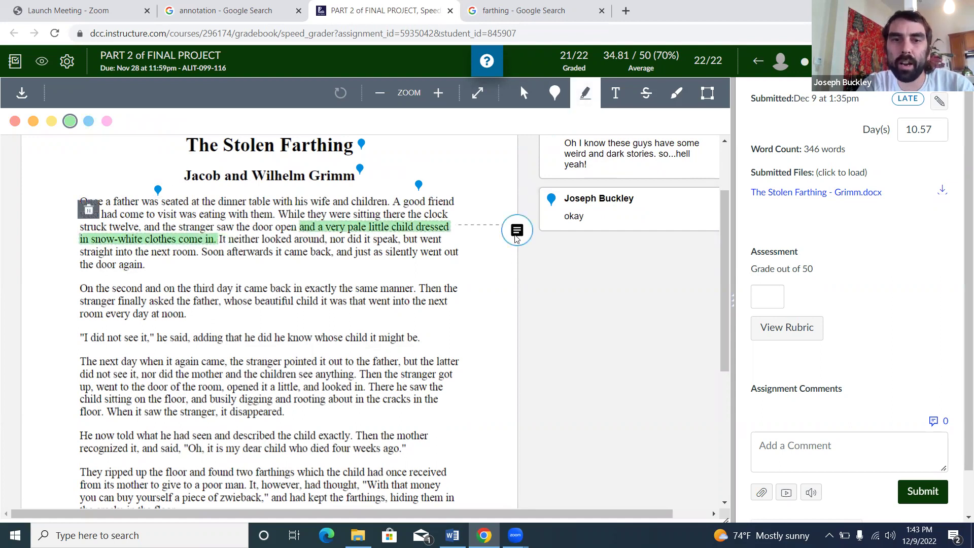
{"action": "left_click", "coordinate": [515, 239]}
{"action": "type", "text": "what"}
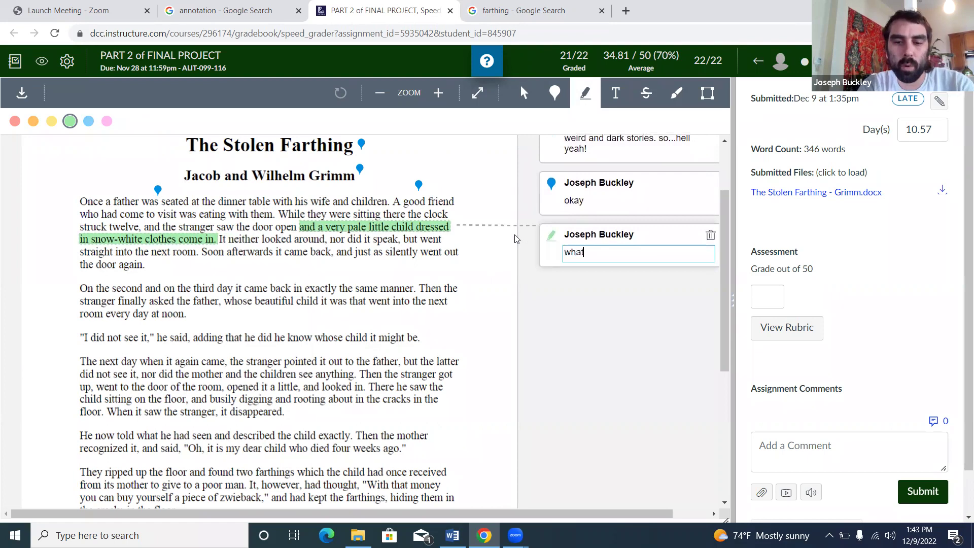
{"action": "type", "text": "'s with all thi"}
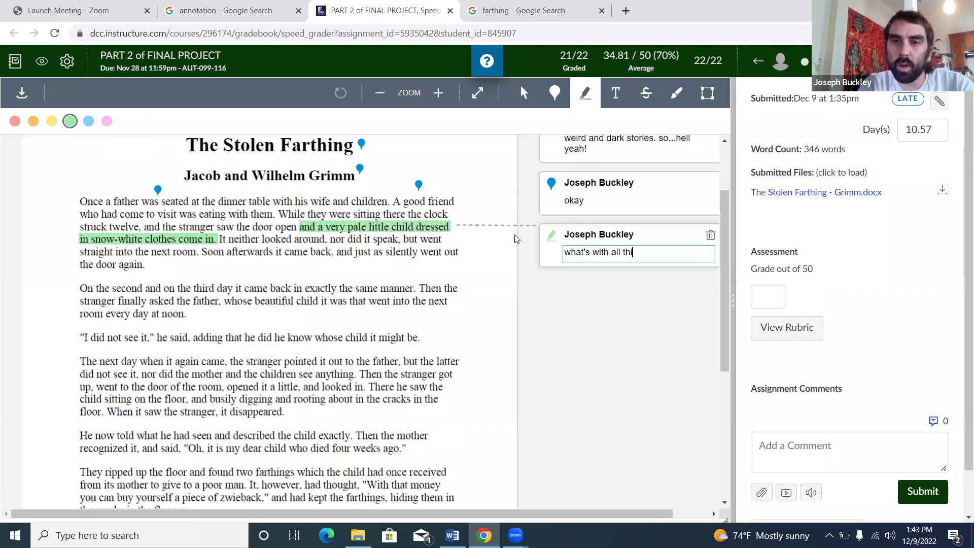
{"action": "type", "text": "s white"}
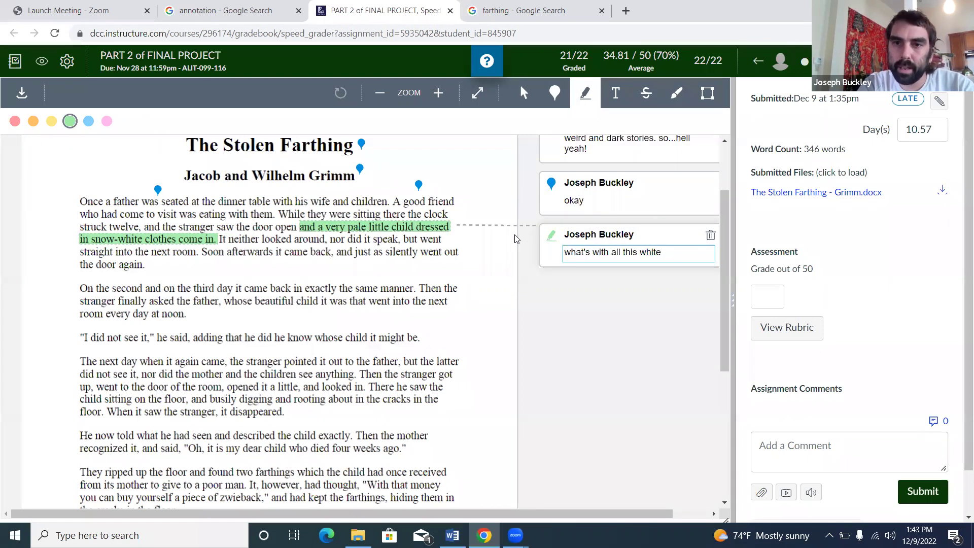
{"action": "type", "text": "???"}
{"action": "key", "text": "Return"}
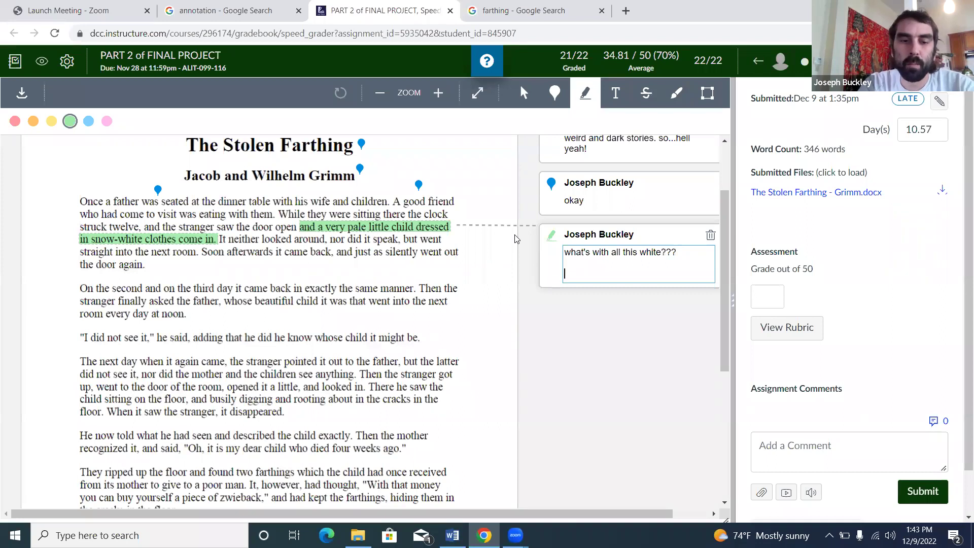
{"action": "type", "text": "but also, a "}
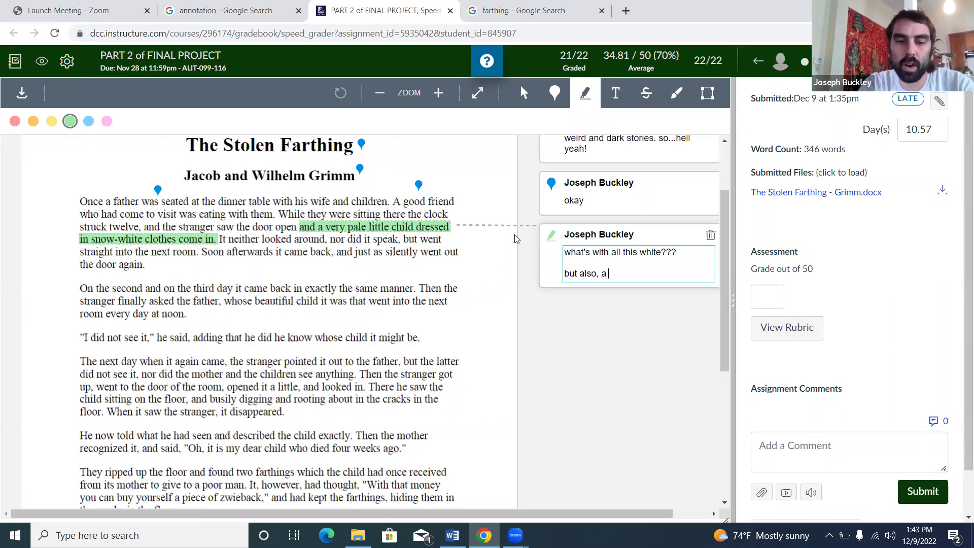
{"action": "type", "text": "ghost for sure a "}
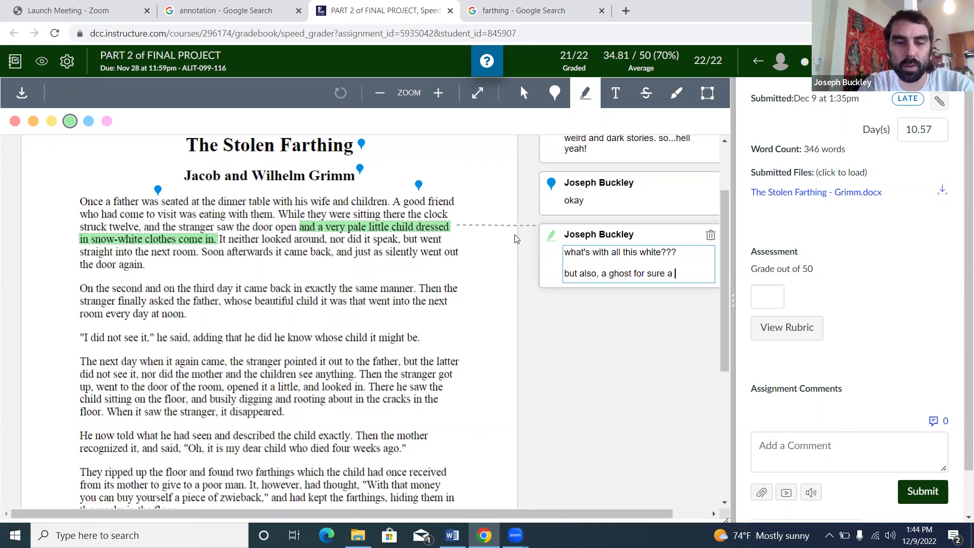
{"action": "type", "text": "ghost. 100"}
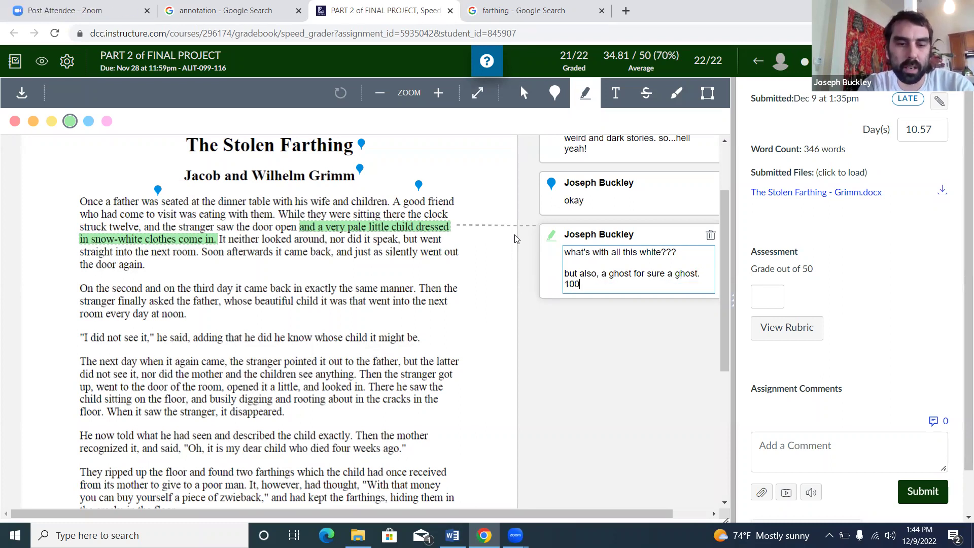
{"action": "type", "text": "% a ghost"}
{"action": "left_click", "coordinate": [517, 239]}
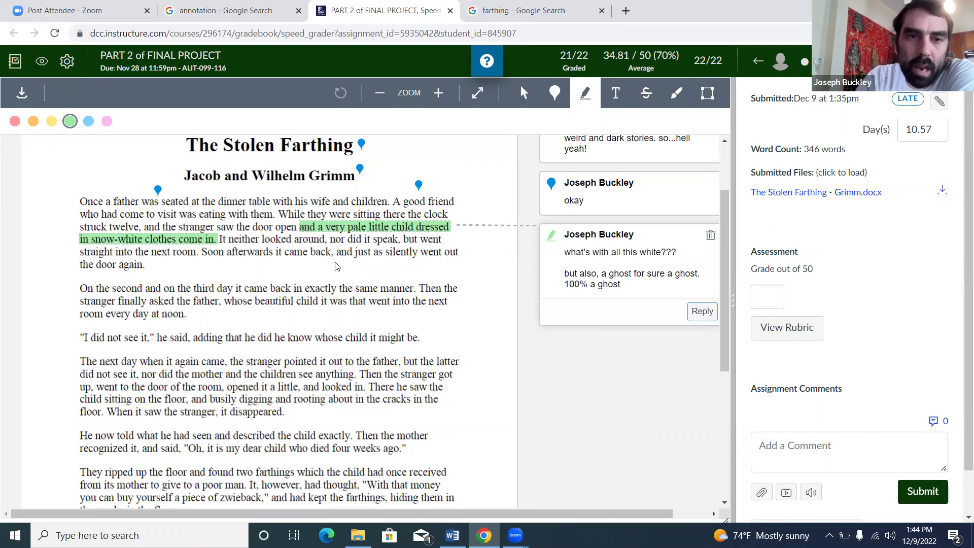
{"action": "left_click_drag", "start_coordinate": [399, 240], "coordinate": [226, 237]}
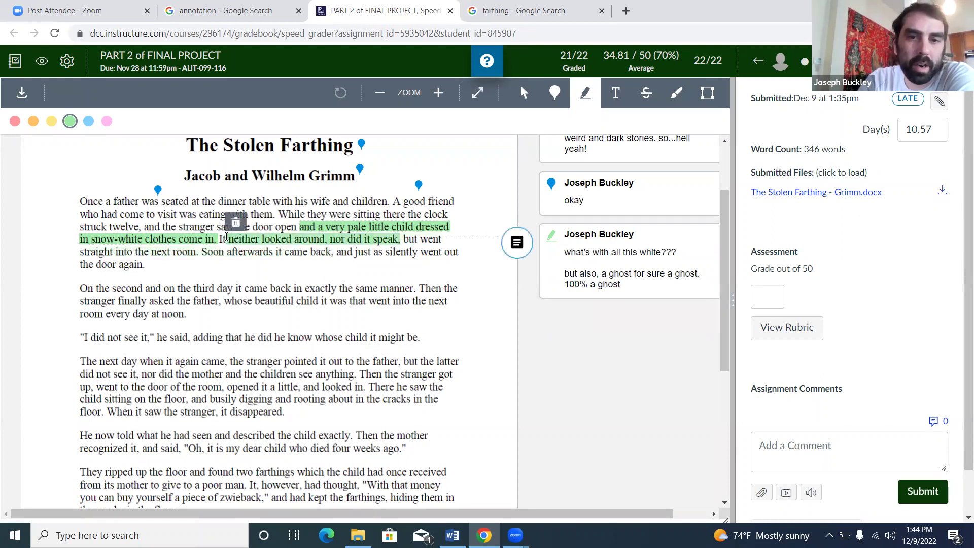
Comment 'yep, a frickin ghost' on the 'It neither looked around, nor did it speak' highlight.
{"action": "type", "text": "yea"}
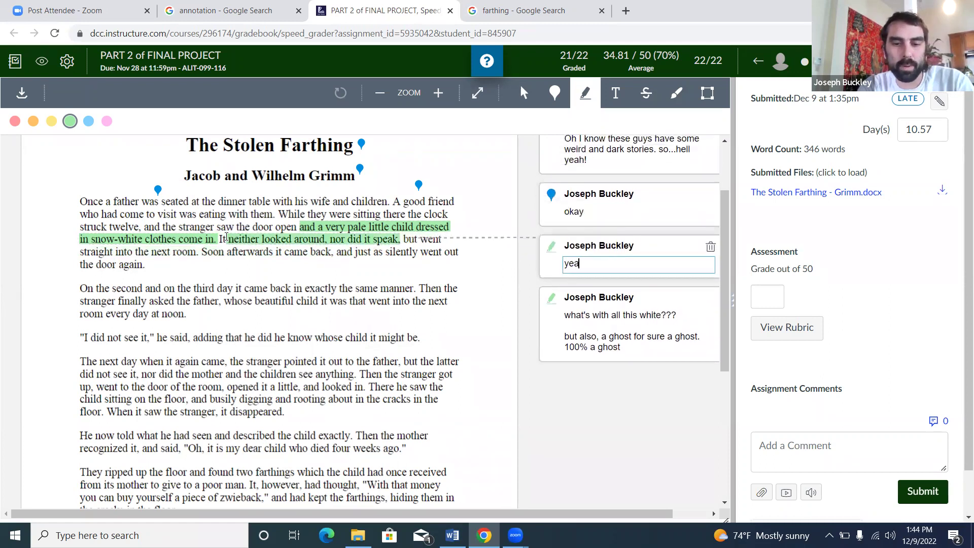
{"action": "key", "text": "BackSpace"}
{"action": "type", "text": "p, "}
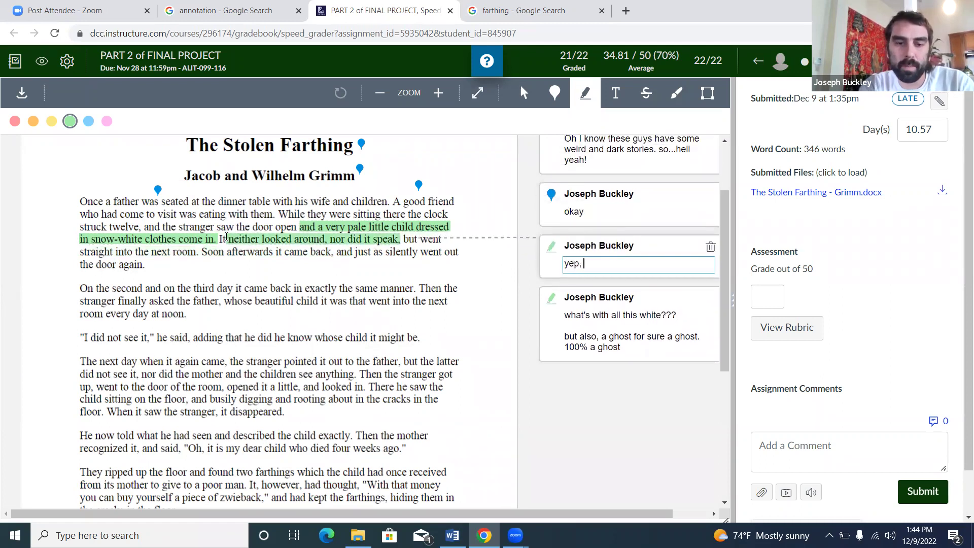
{"action": "type", "text": "a frickin ghost"}
{"action": "key", "text": "Return"}
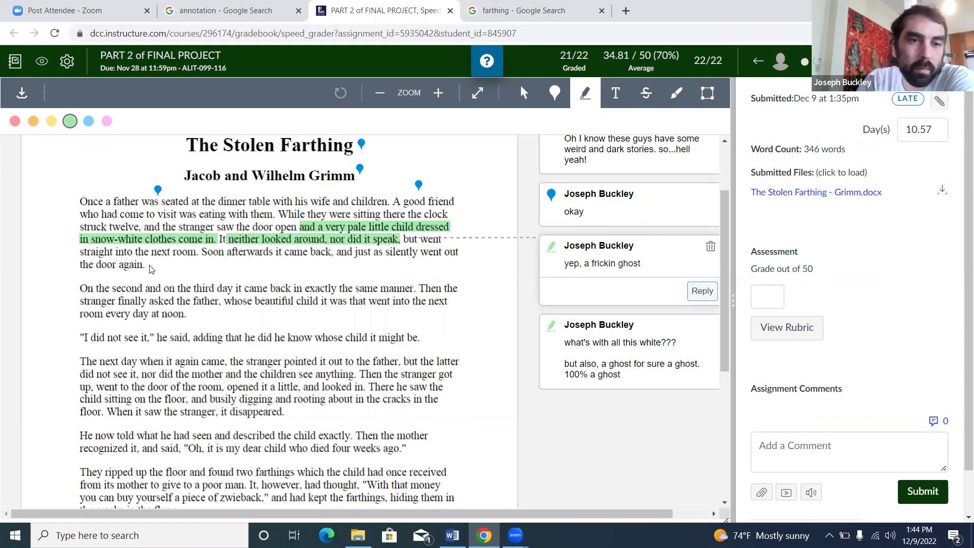
Pin a comment reading 'hell yeah, cool' near 'the next room' in paragraph one.
{"action": "left_click", "coordinate": [554, 92]}
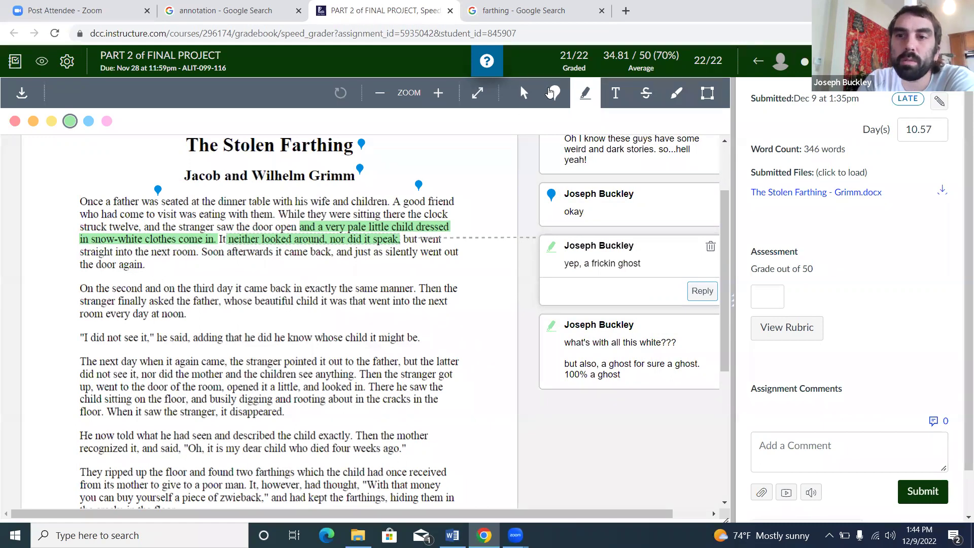
{"action": "left_click", "coordinate": [151, 257]}
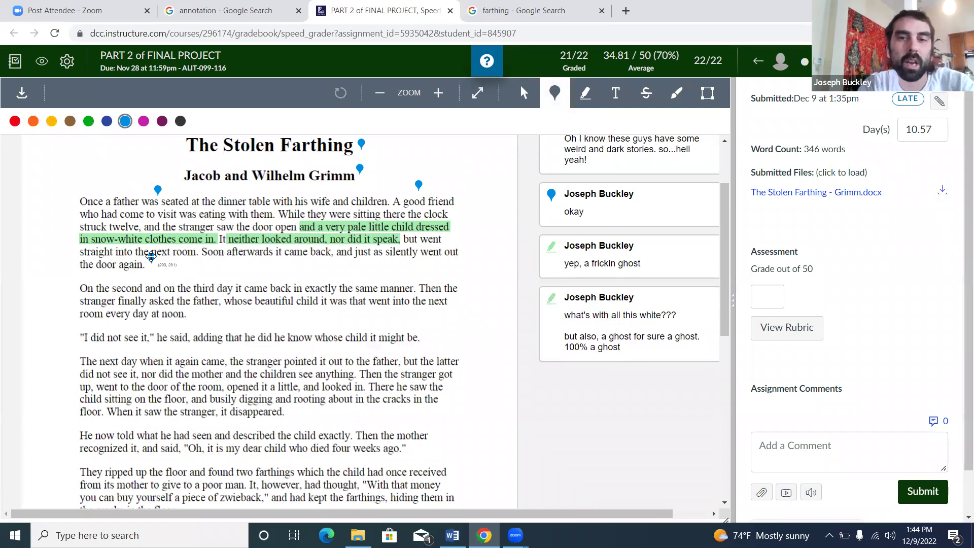
{"action": "type", "text": "hell yeah, "}
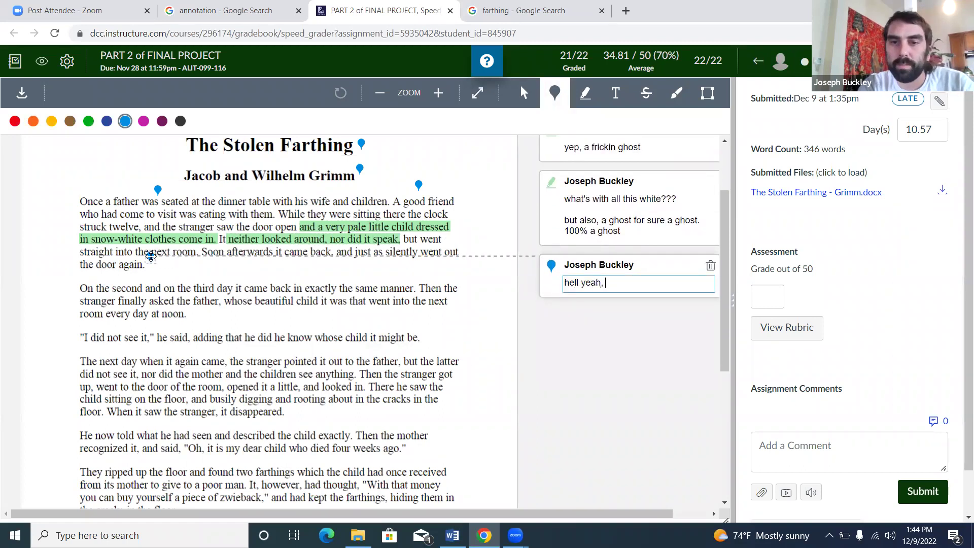
{"action": "type", "text": "cool"}
{"action": "key", "text": "Return"}
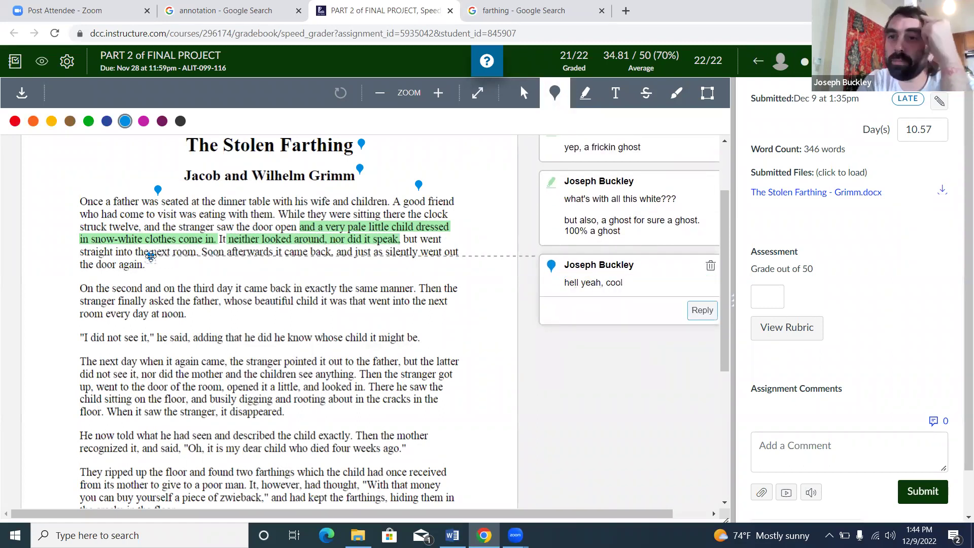